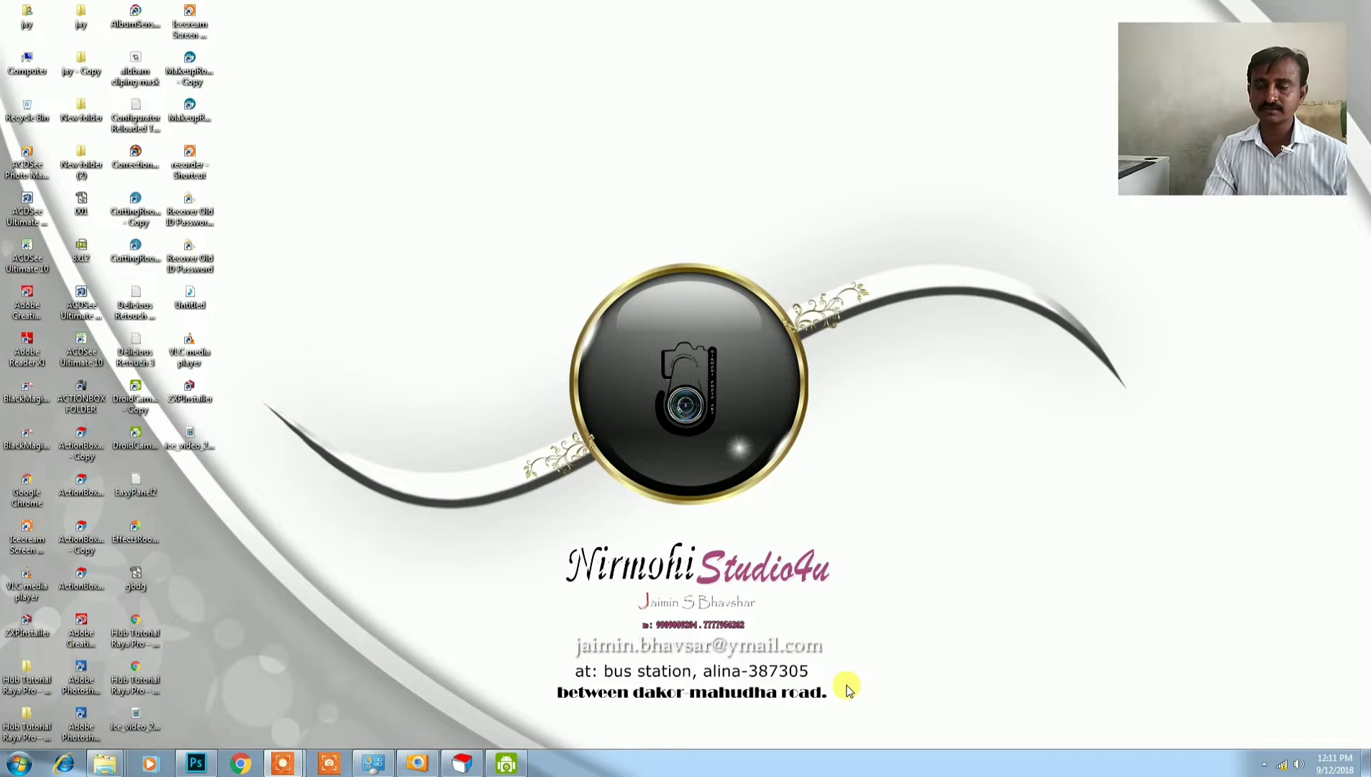
pyautogui.click(194, 764)
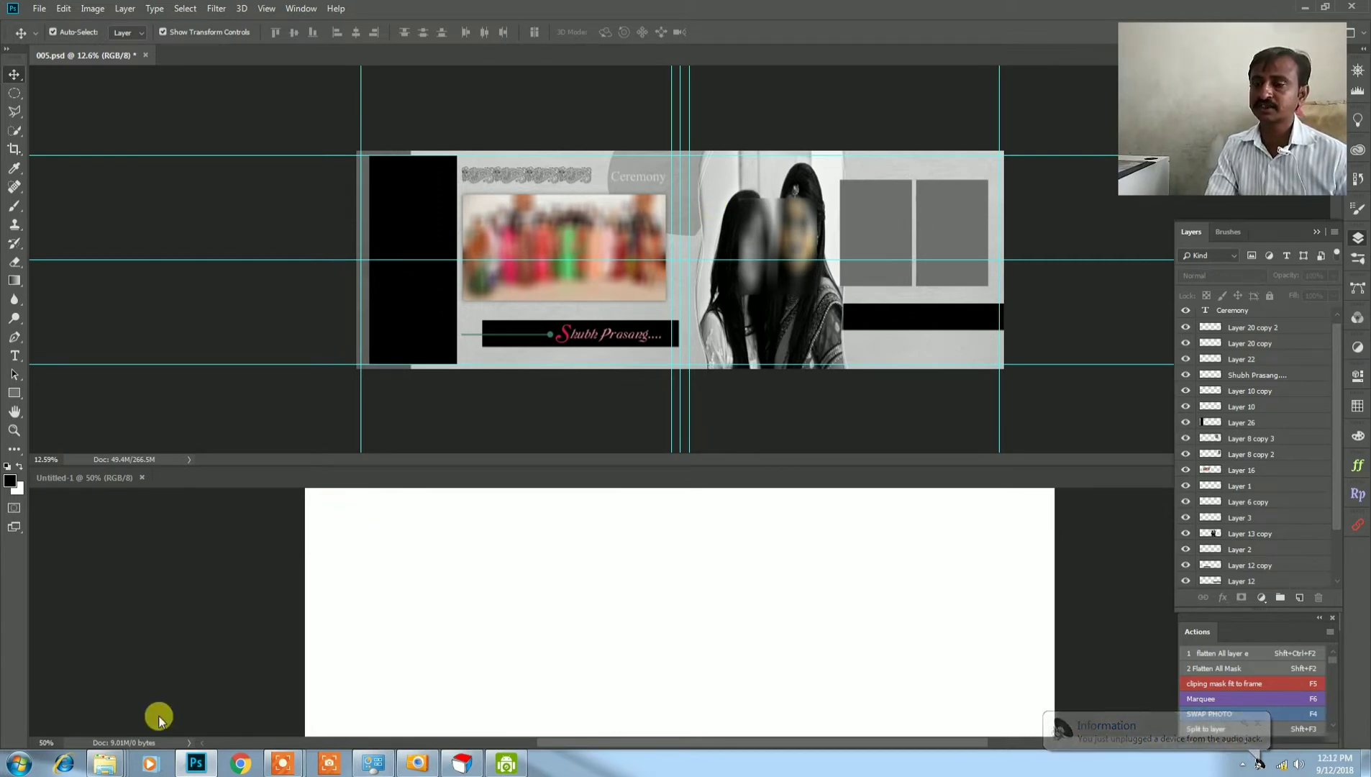
pyautogui.moveTo(106, 762)
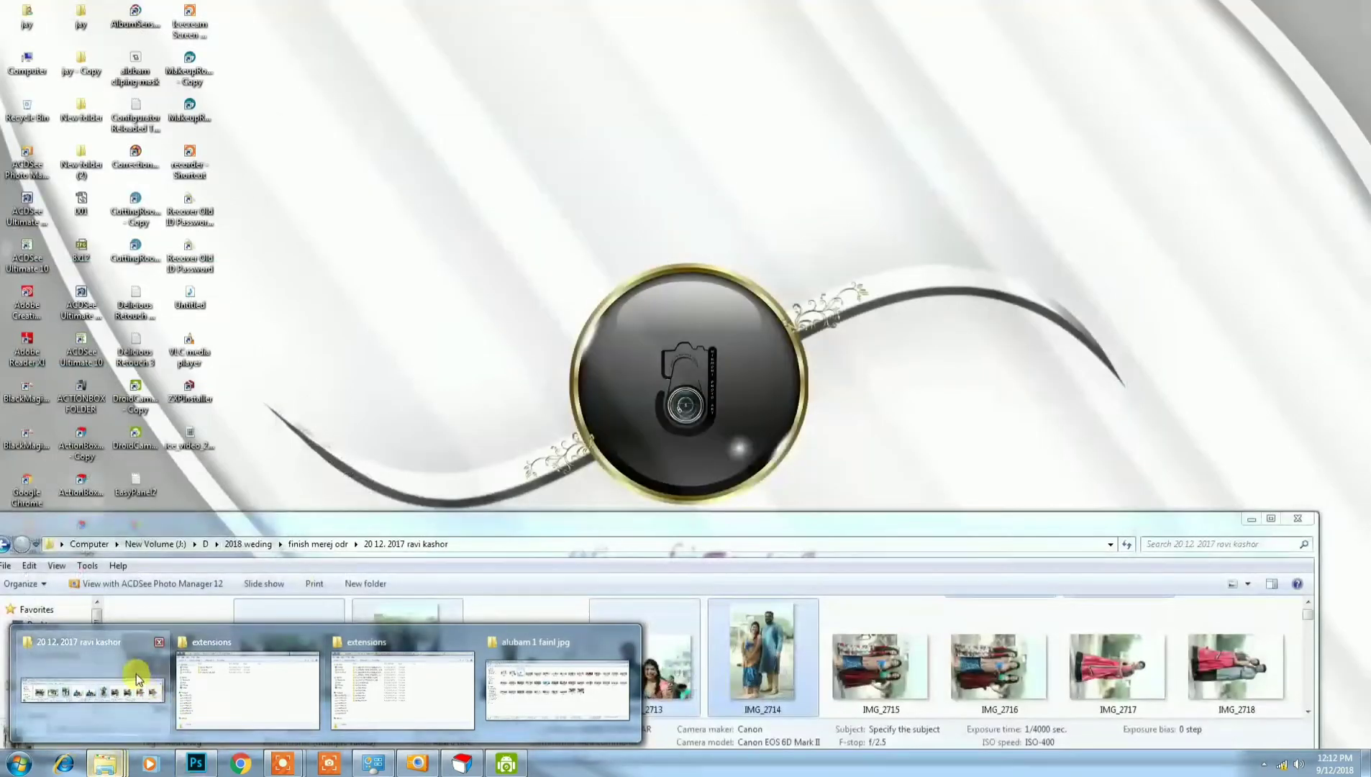
pyautogui.click(136, 674)
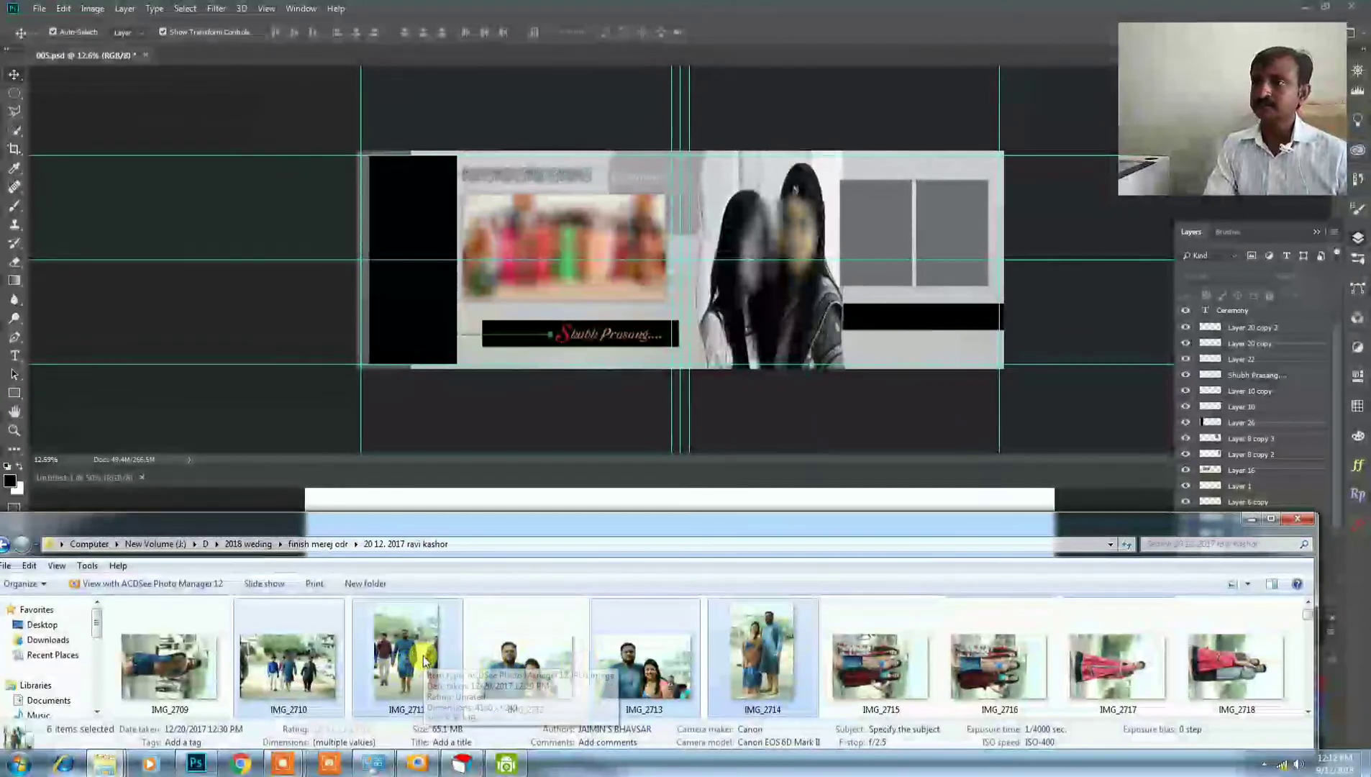
pyautogui.moveTo(423, 658); pyautogui.dragTo(393, 481)
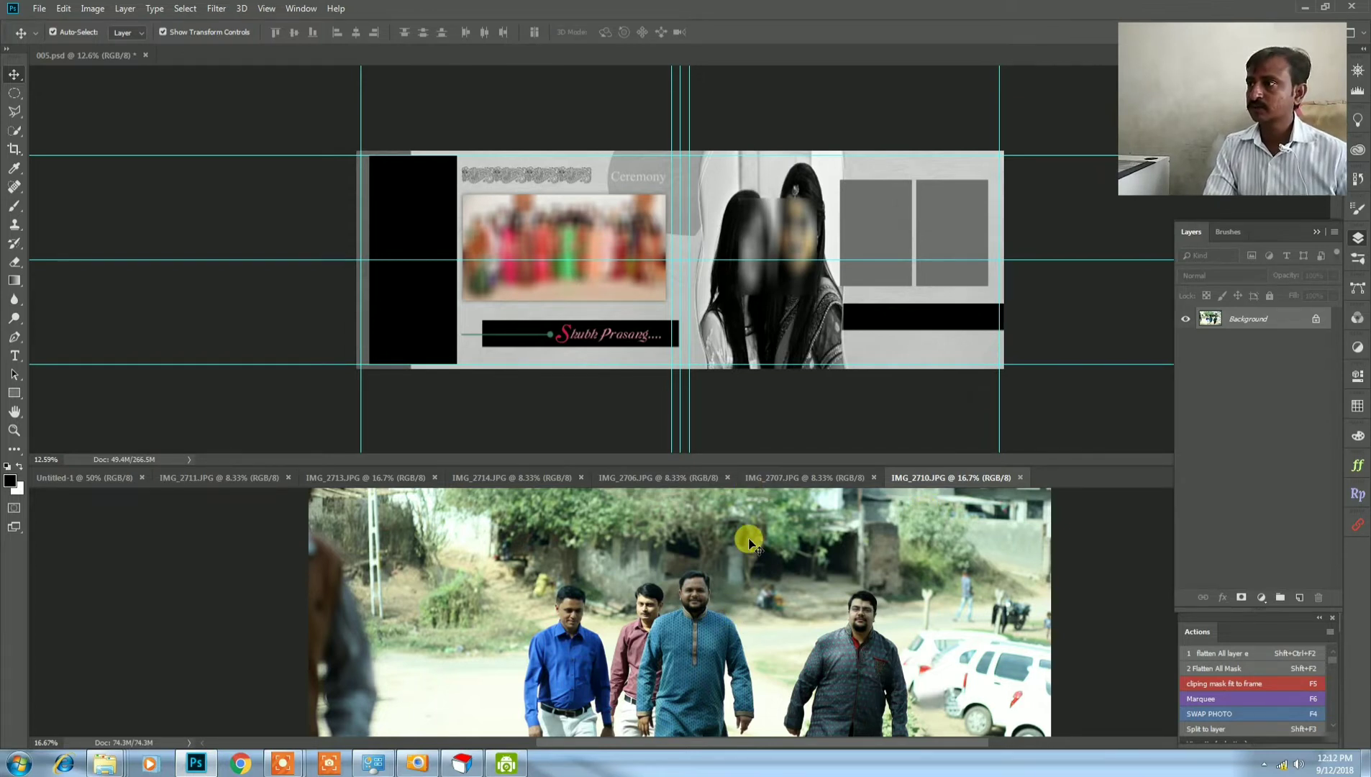
# Copy all of IMG_2710.JPG, close it, and fit it into the blurred group-photo frame with the cliping mask fit to frame action.
pyautogui.hotkey('ctrl', 't')
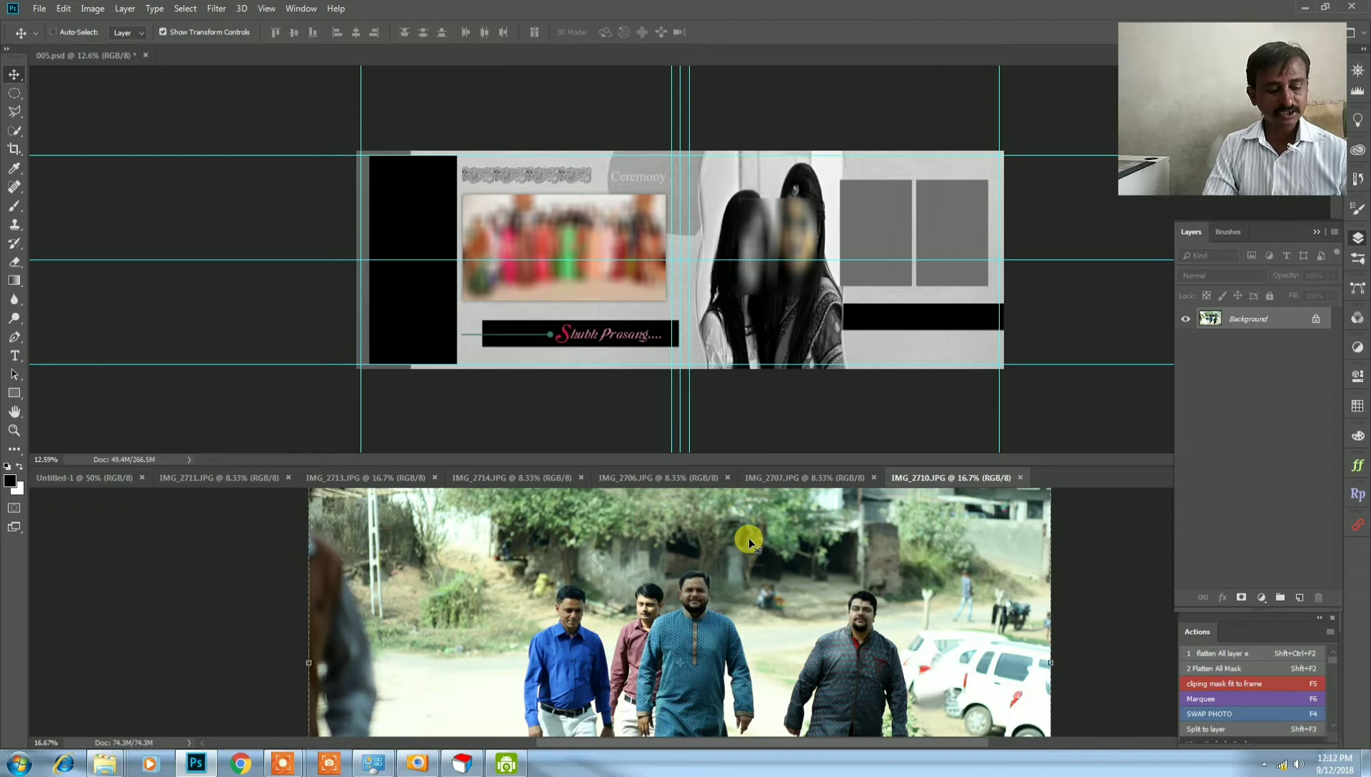
pyautogui.press('ctrl')
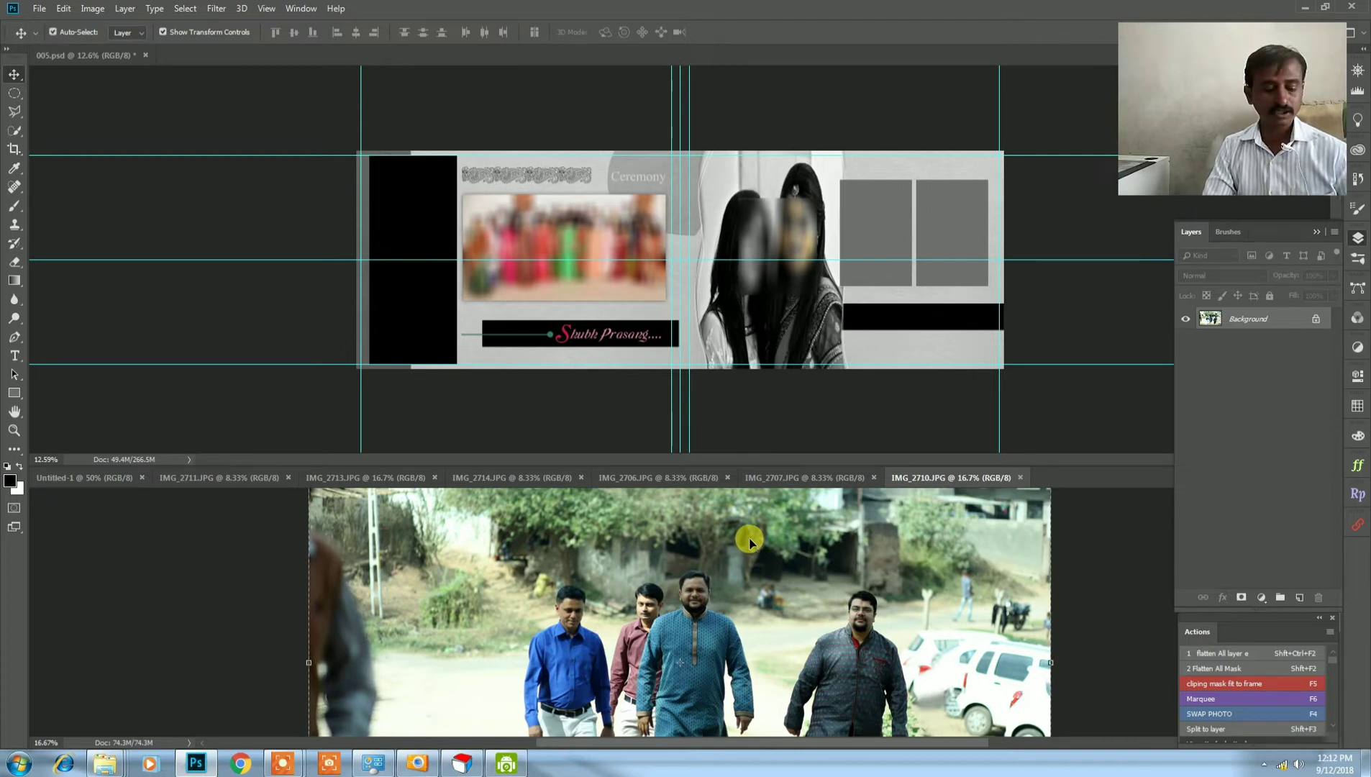
pyautogui.hotkey('ctrl', 'w')
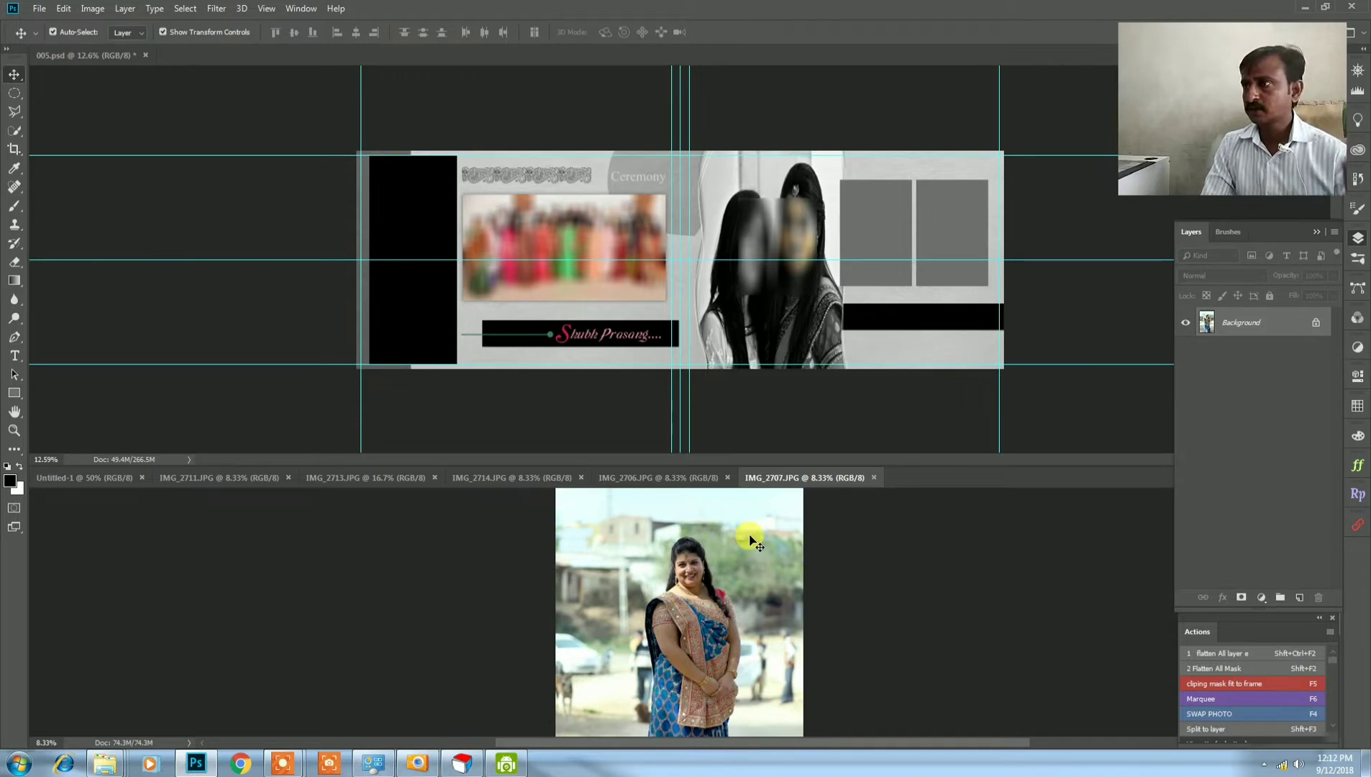
pyautogui.click(565, 221)
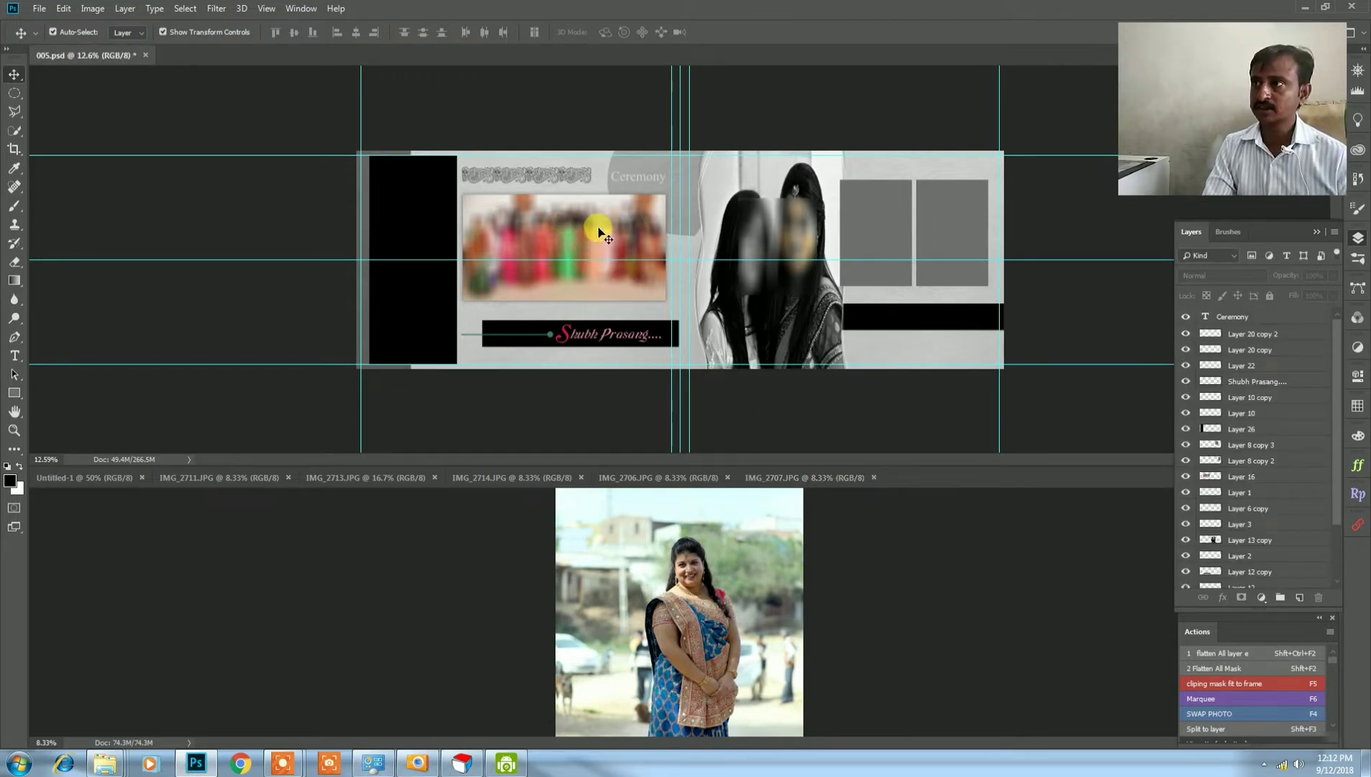
pyautogui.click(599, 232)
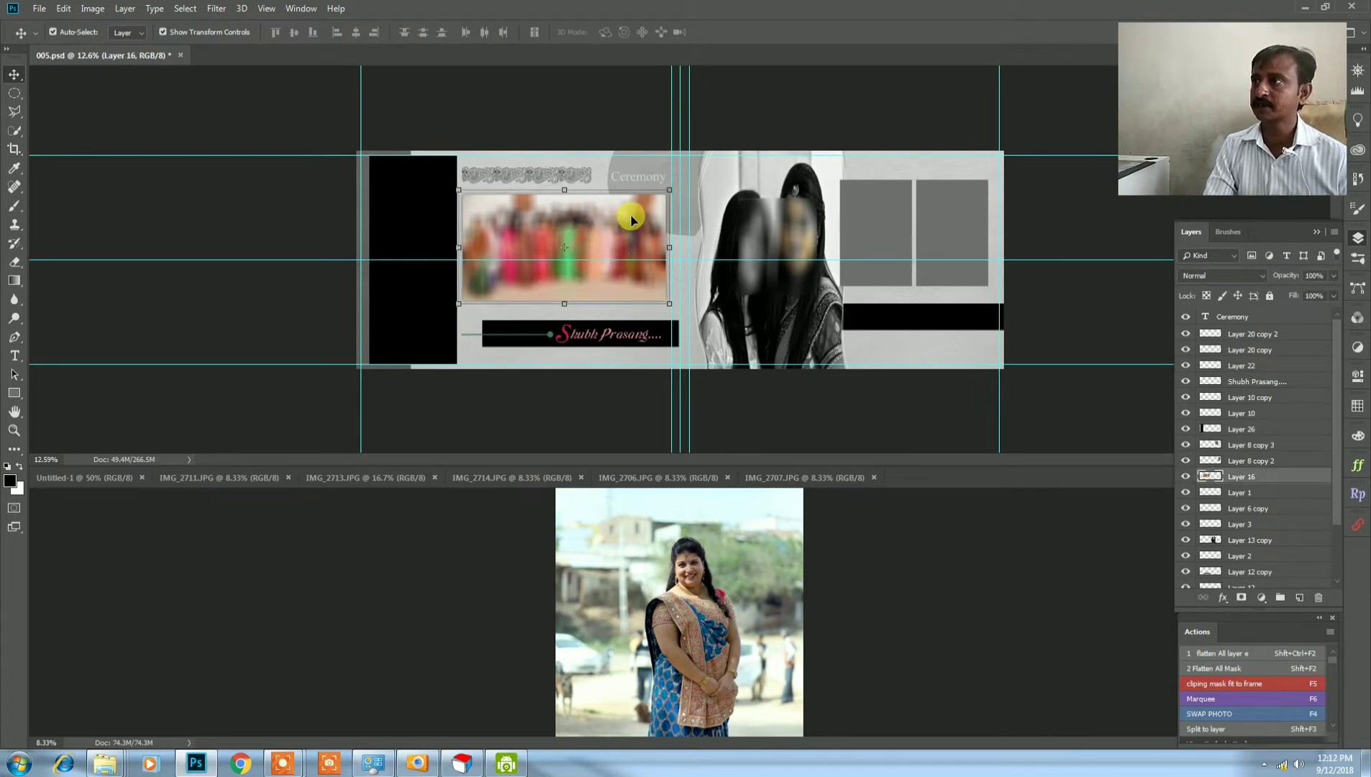
pyautogui.click(1250, 685)
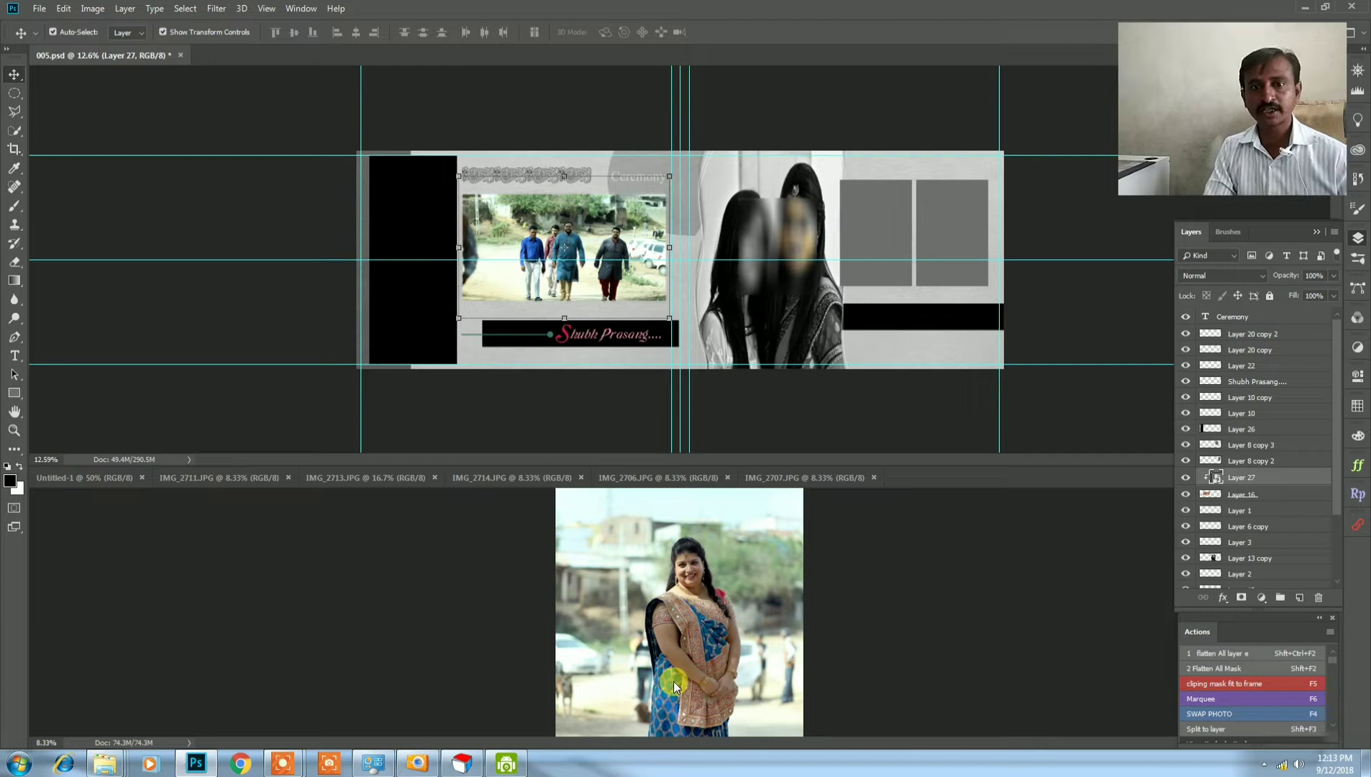
# Copy IMG_2707.JPG into the first small grey frame on the right page using the clipping mask action, and close the source photo.
pyautogui.click(701, 556)
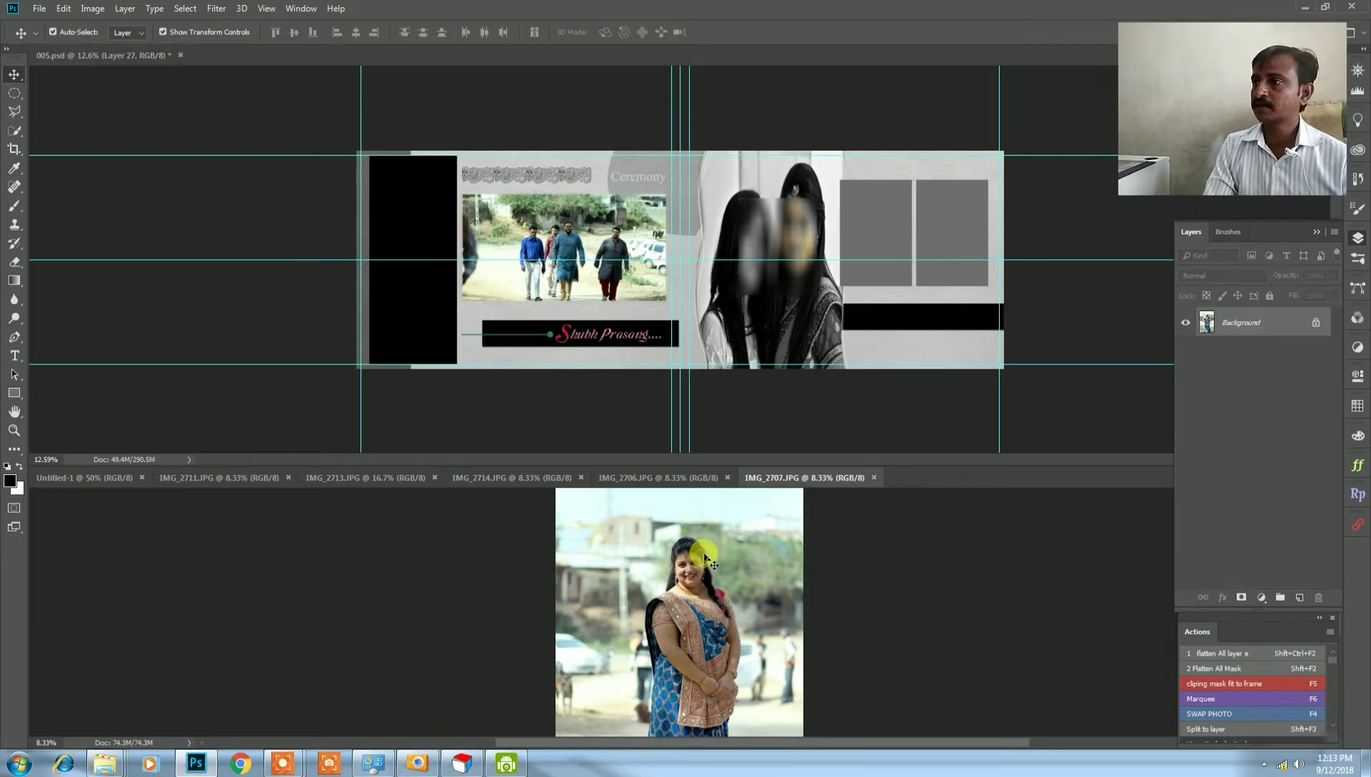
pyautogui.hotkey('ctrl', 'a')
pyautogui.moveTo(716, 550); pyautogui.dragTo(848, 271)
pyautogui.moveTo(883, 225); pyautogui.dragTo(883, 225)
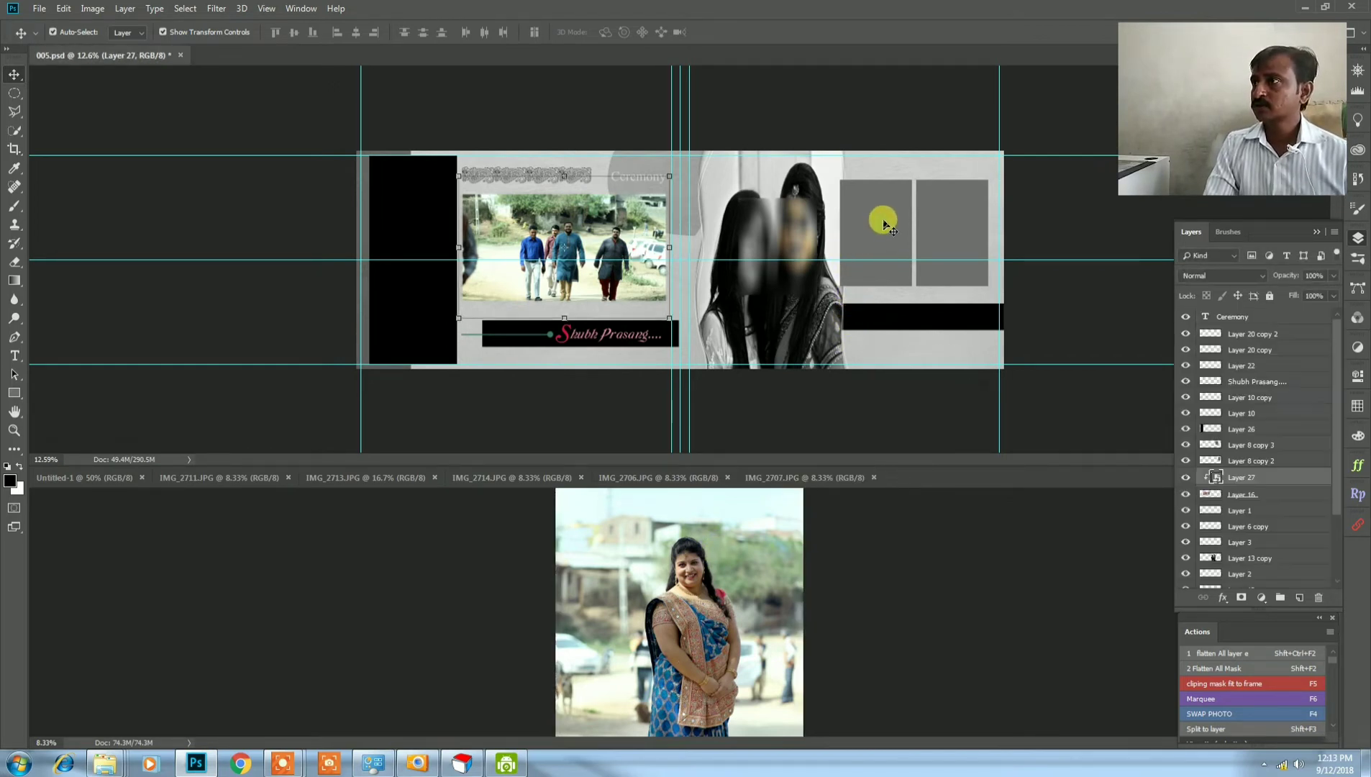
pyautogui.click(883, 223)
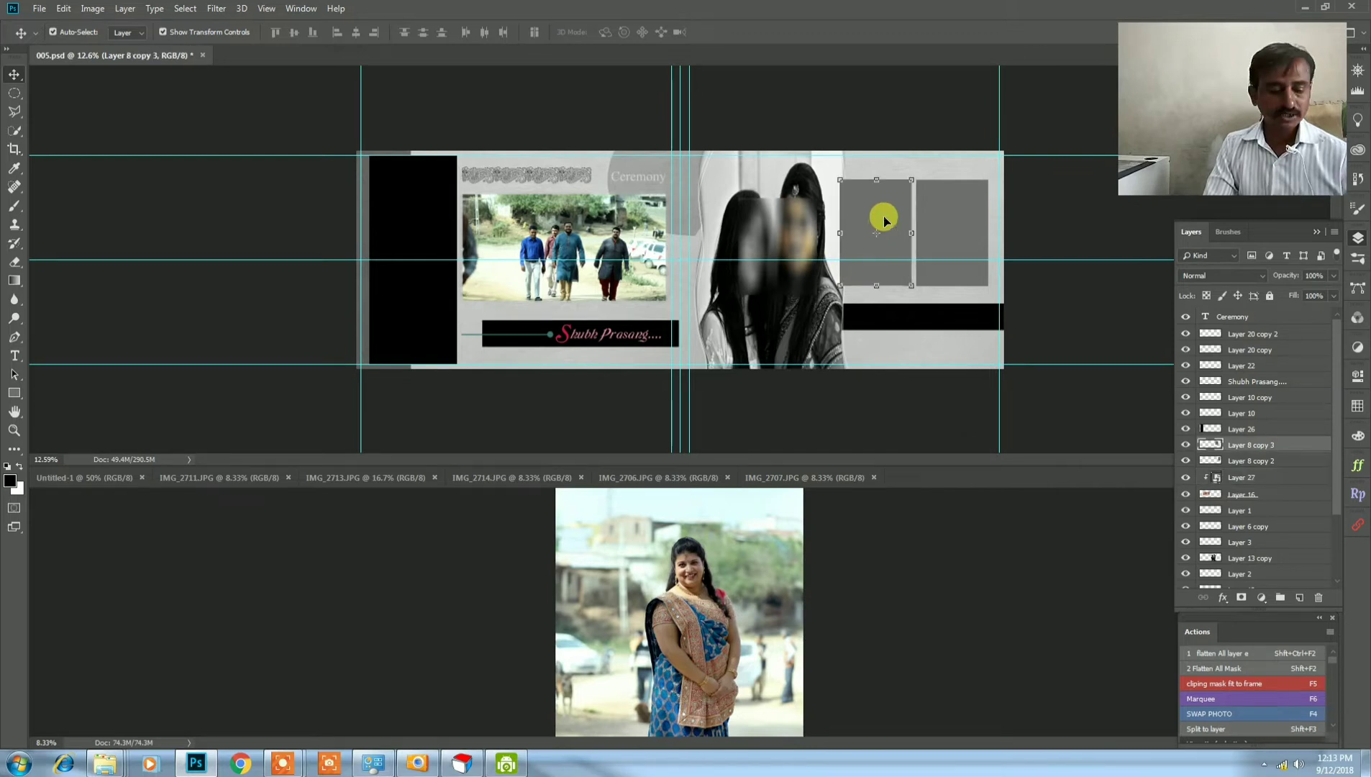
pyautogui.click(1247, 683)
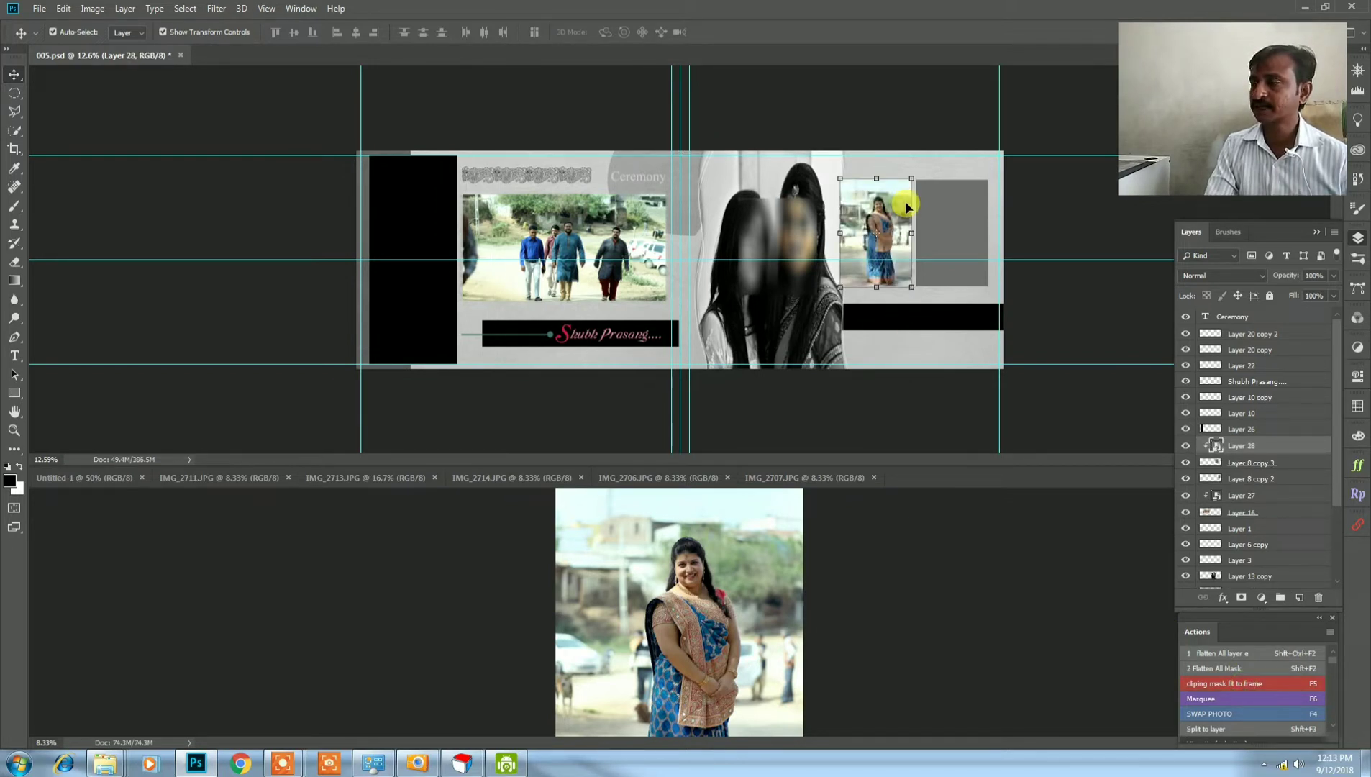
pyautogui.click(685, 587)
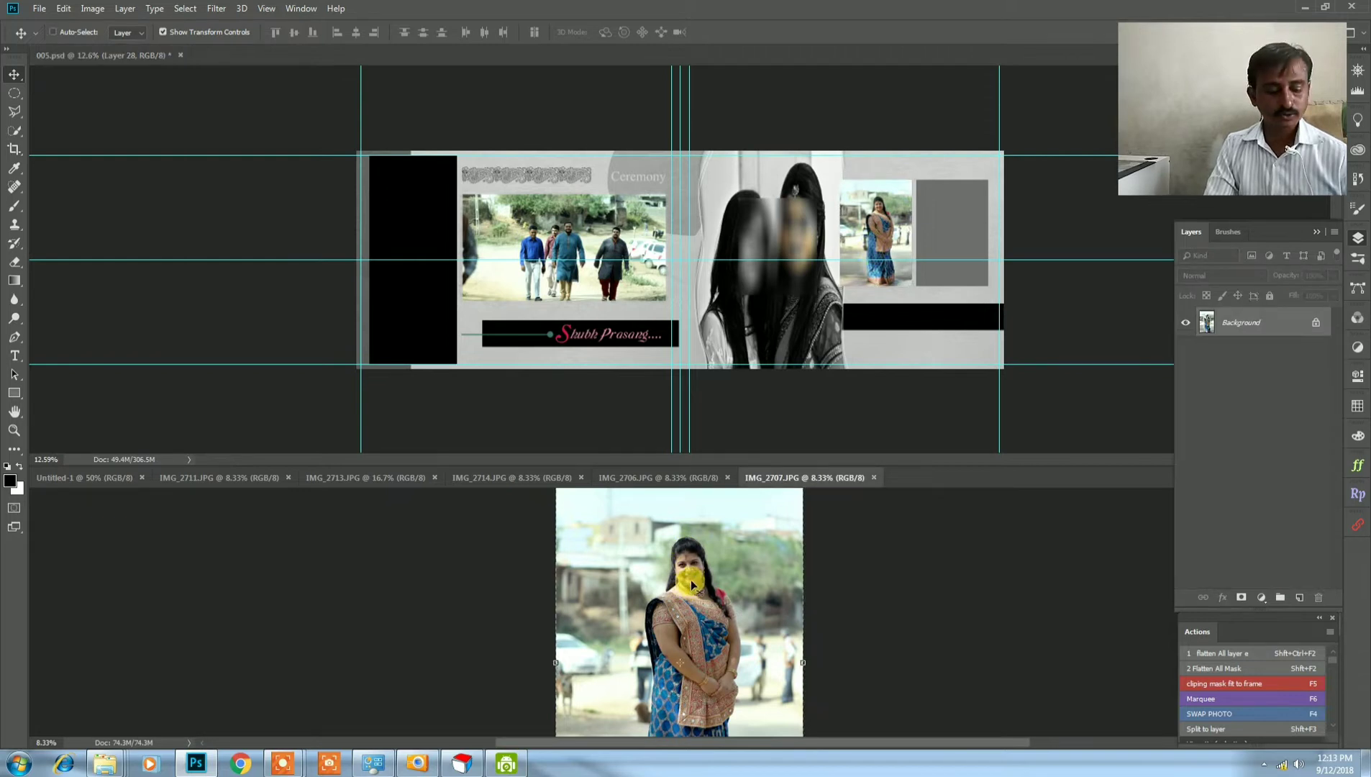
pyautogui.hotkey('ctrl', 'w')
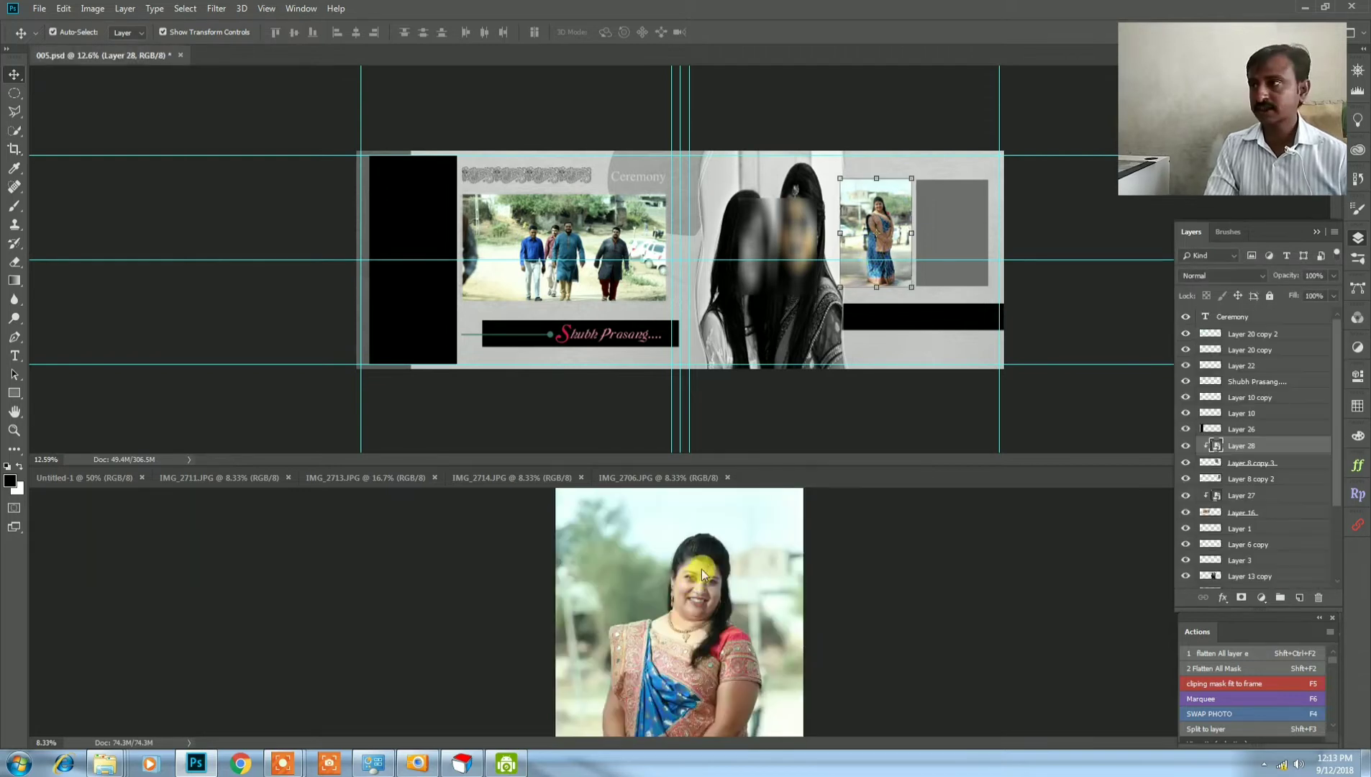
# Copy IMG_2706.JPG, close it, and fit it into the second small grey frame with the clipping mask action.
pyautogui.click(694, 479)
pyautogui.hotkey('ctrl', 'a')
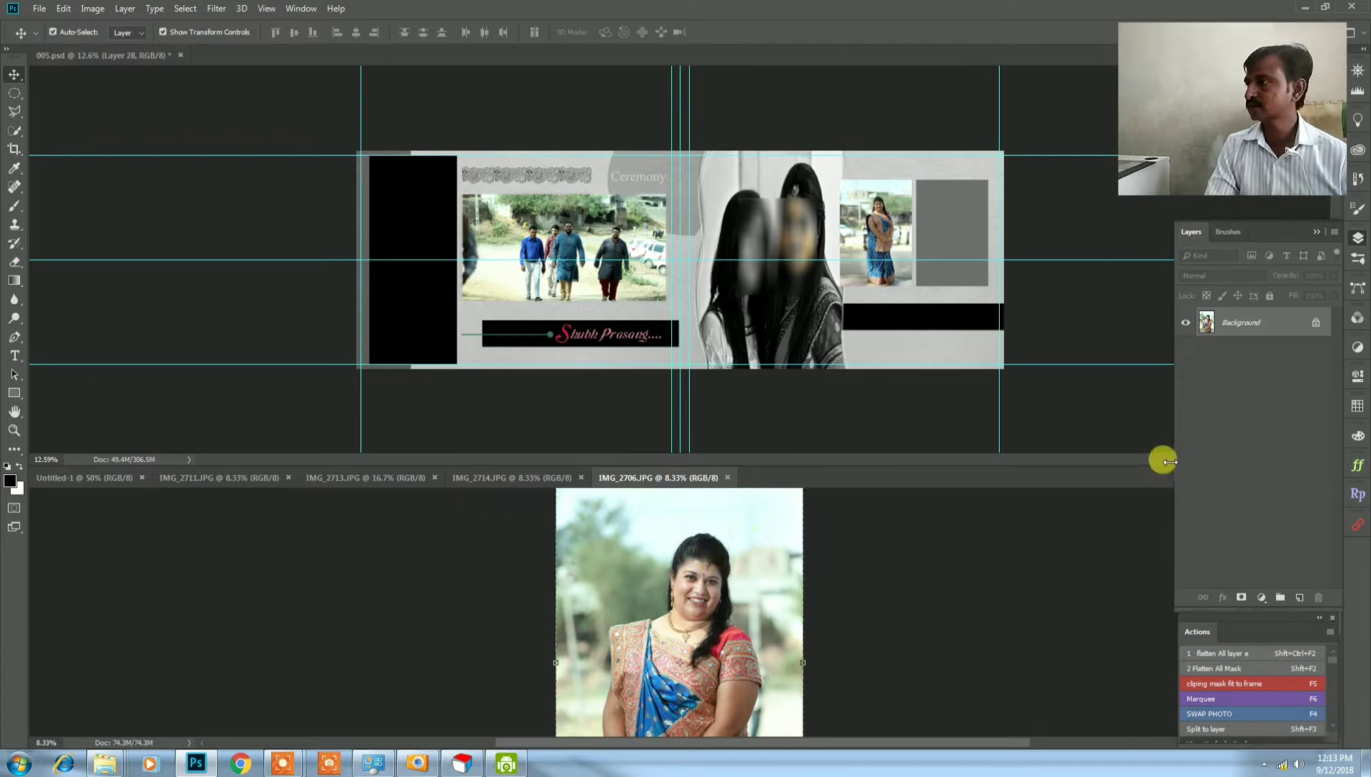
pyautogui.hotkey('ctrl', 'w')
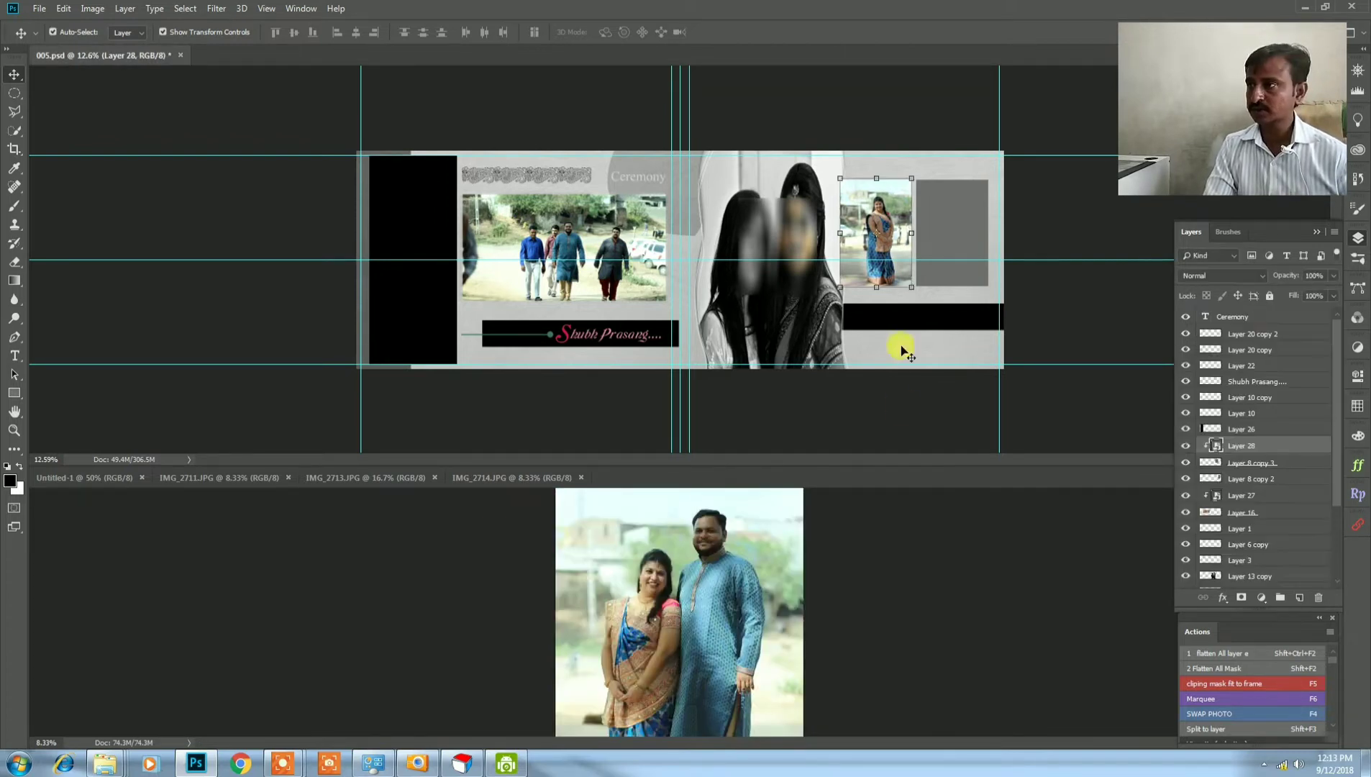
pyautogui.click(963, 235)
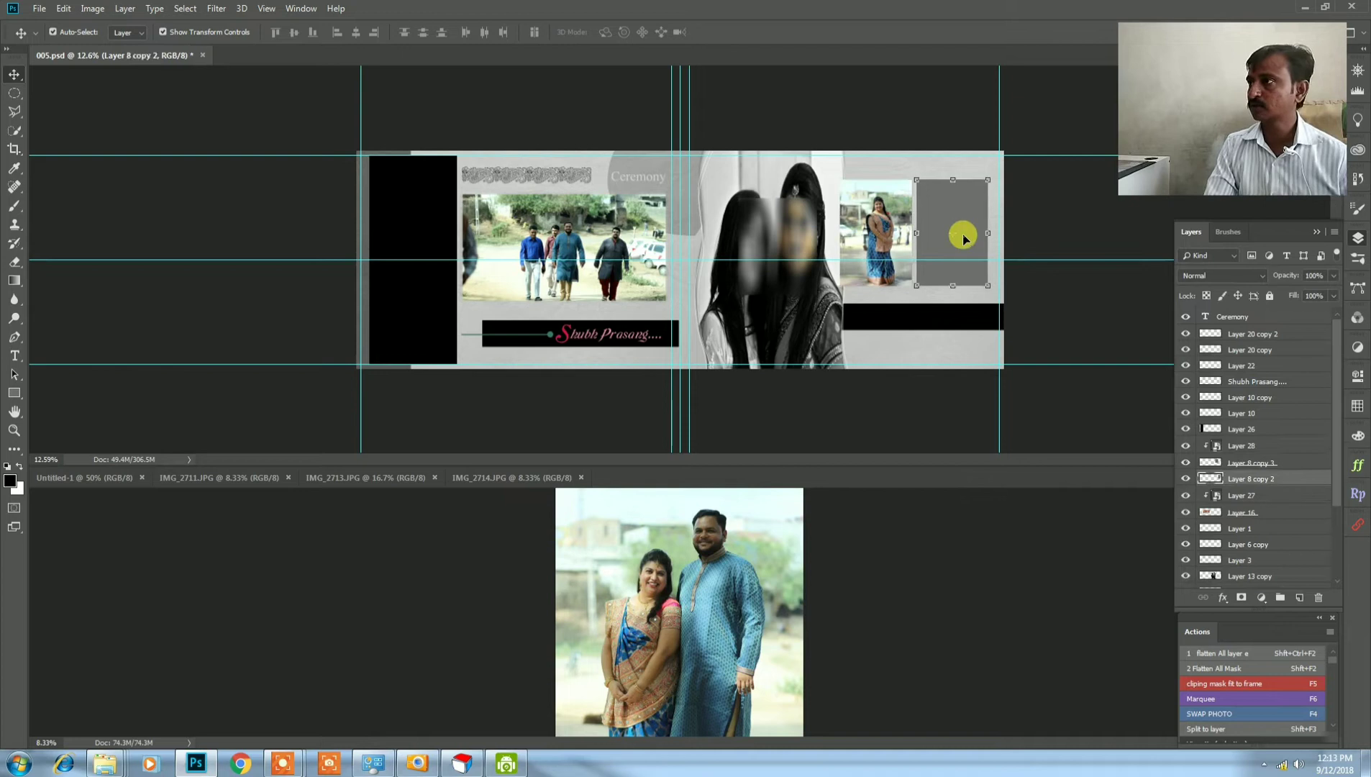
pyautogui.click(1218, 691)
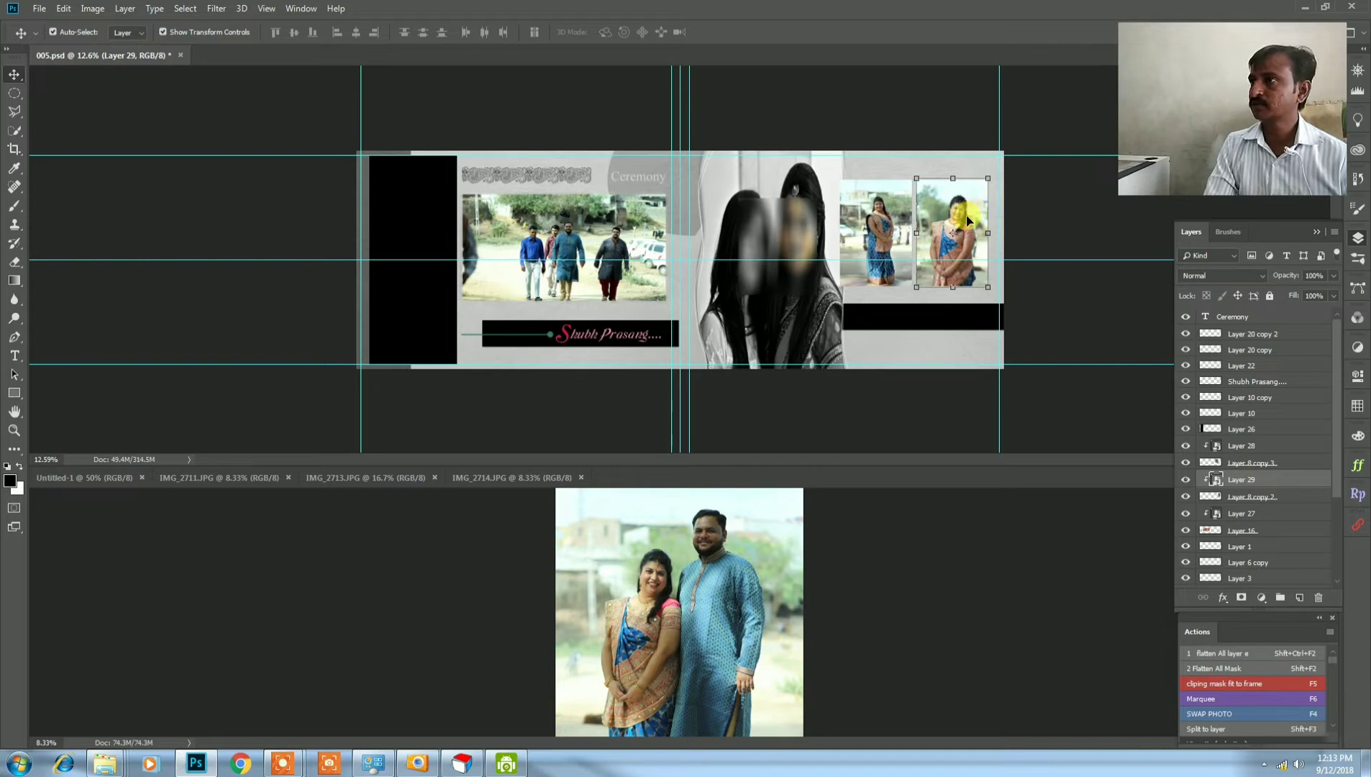
# Fit a copy of IMG_2714.JPG into the large black-and-white portrait frame with the clipping mask action and shift it slightly upward.
pyautogui.click(689, 549)
pyautogui.hotkey('ctrl', 'a')
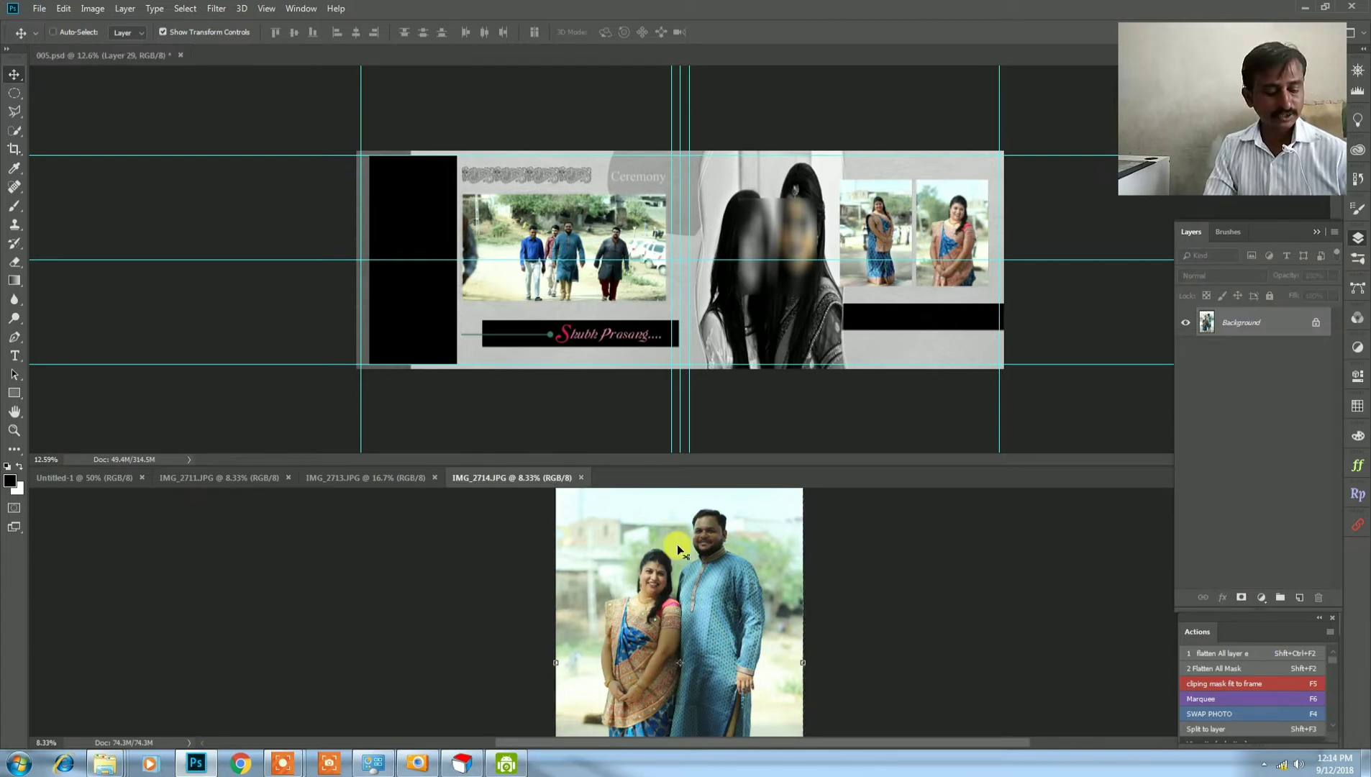
pyautogui.keyDown('ctrl'); pyautogui.click(761, 213); pyautogui.keyUp('ctrl')
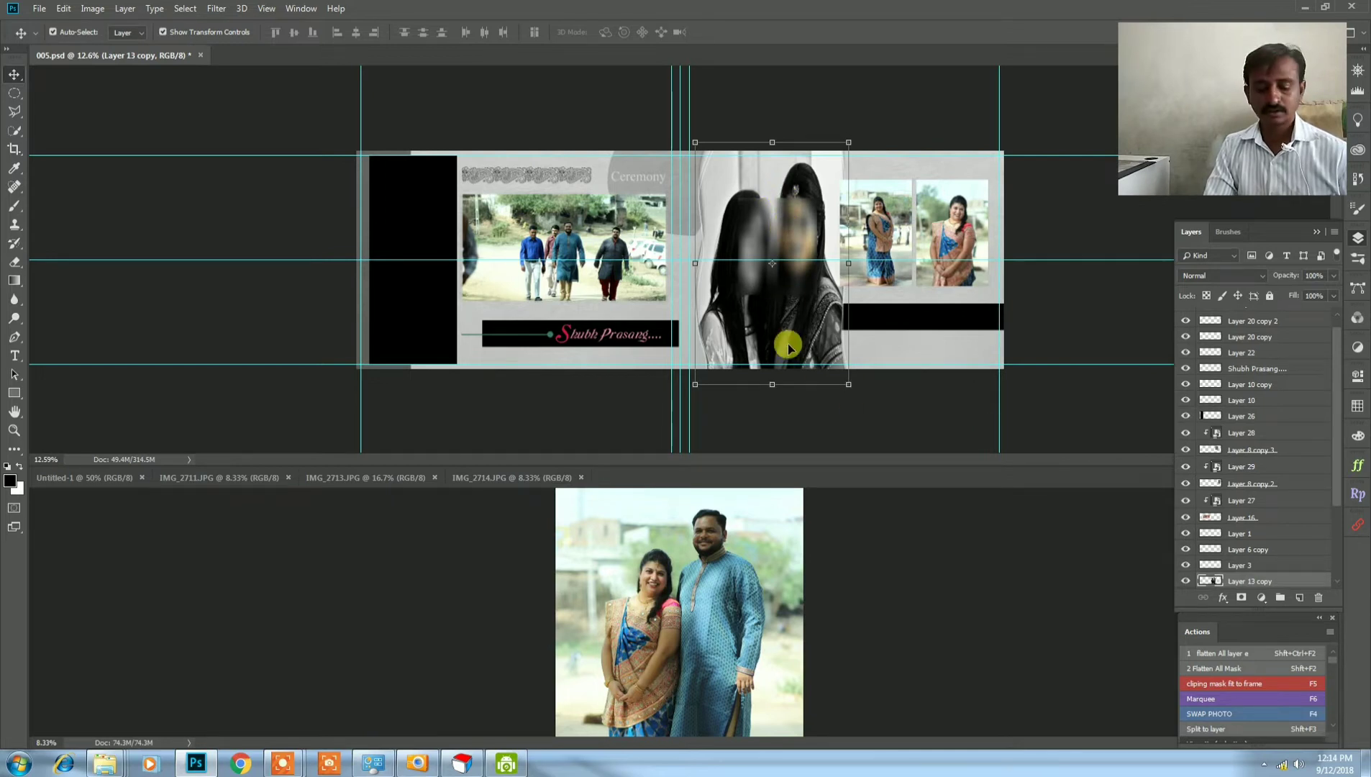
pyautogui.click(1227, 685)
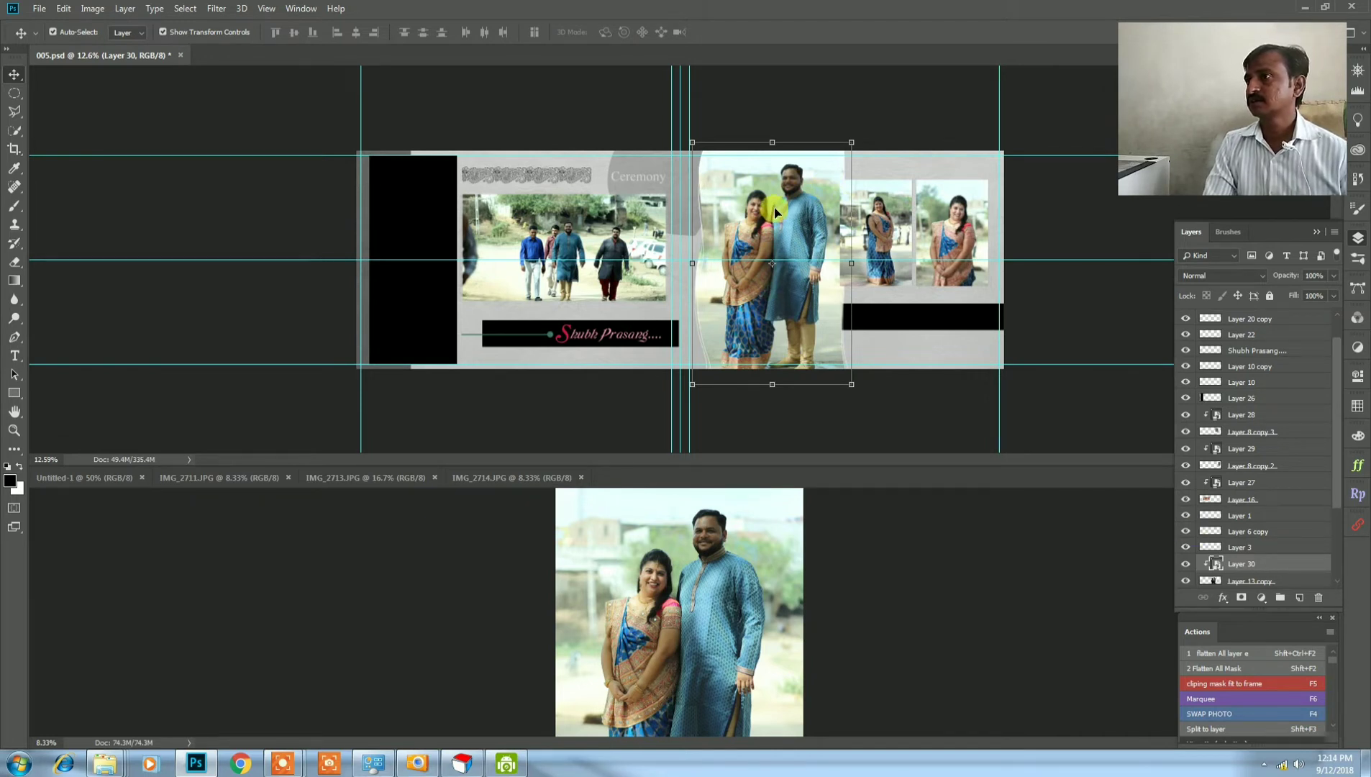
pyautogui.moveTo(797, 203); pyautogui.dragTo(798, 192)
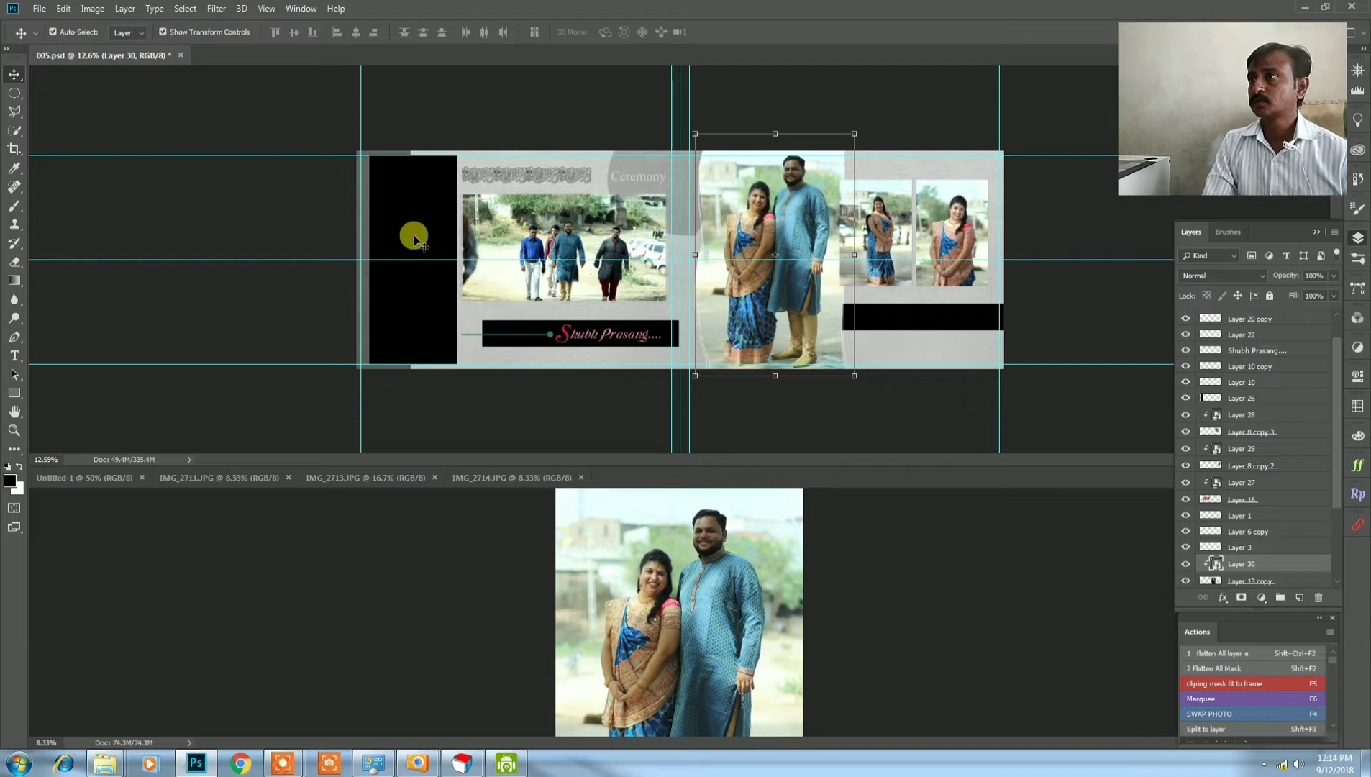
# Close IMG_2714.JPG and check the remaining photo IMG_2713.JPG.
pyautogui.click(429, 213)
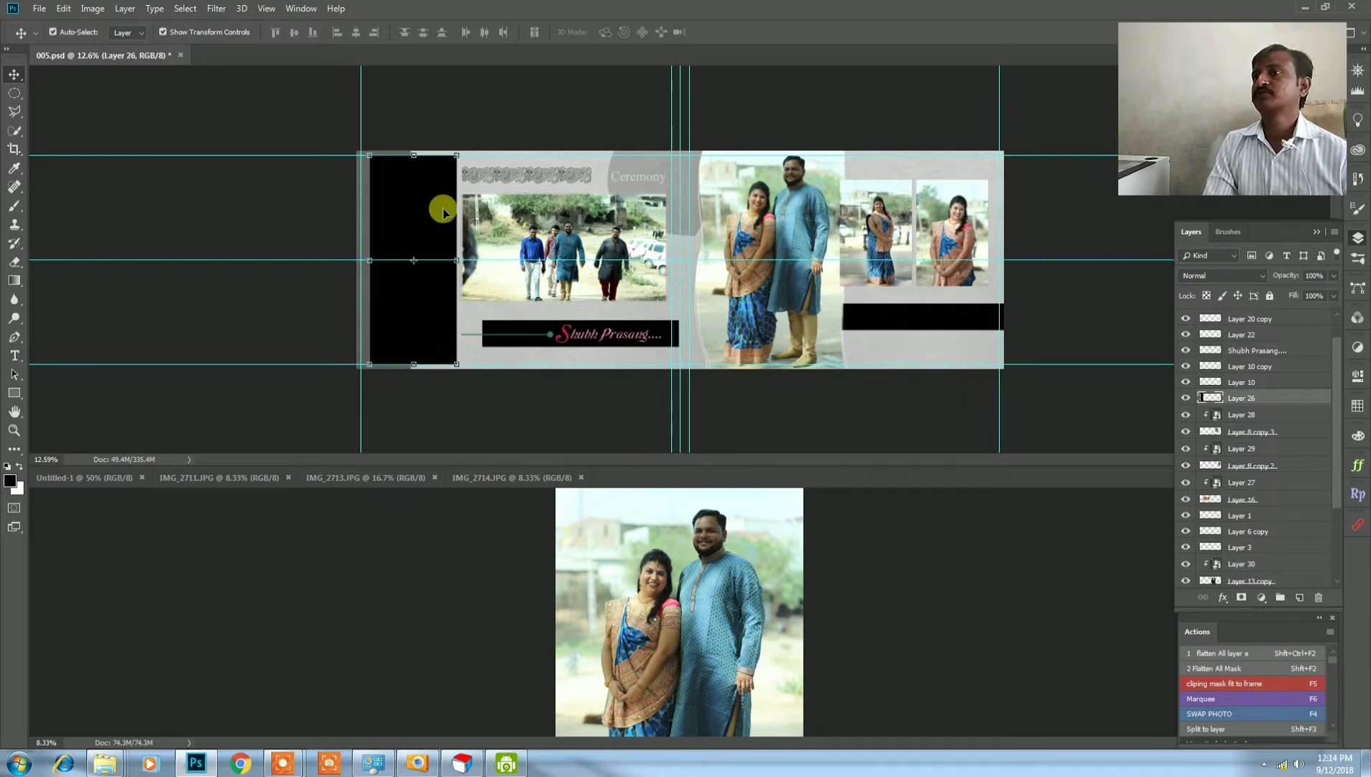
pyautogui.click(699, 546)
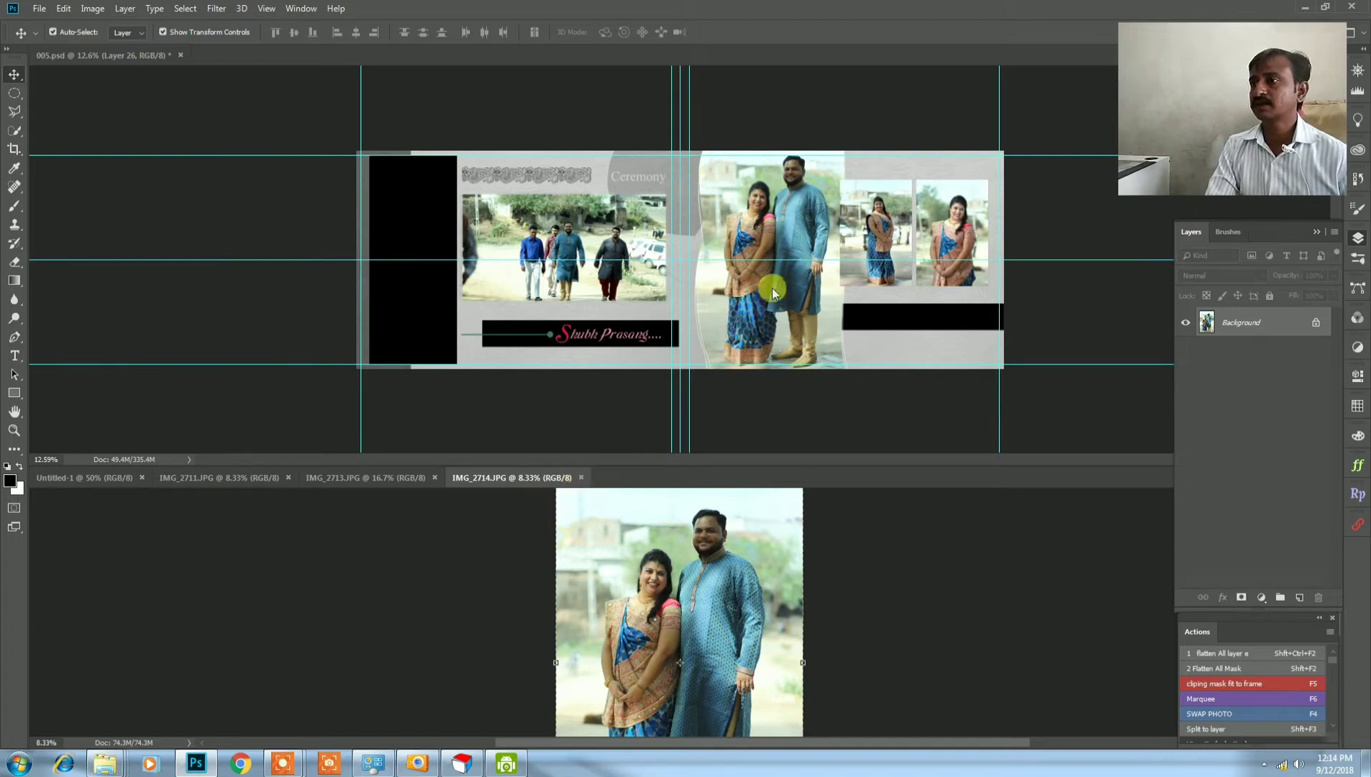
pyautogui.click(583, 477)
pyautogui.click(378, 482)
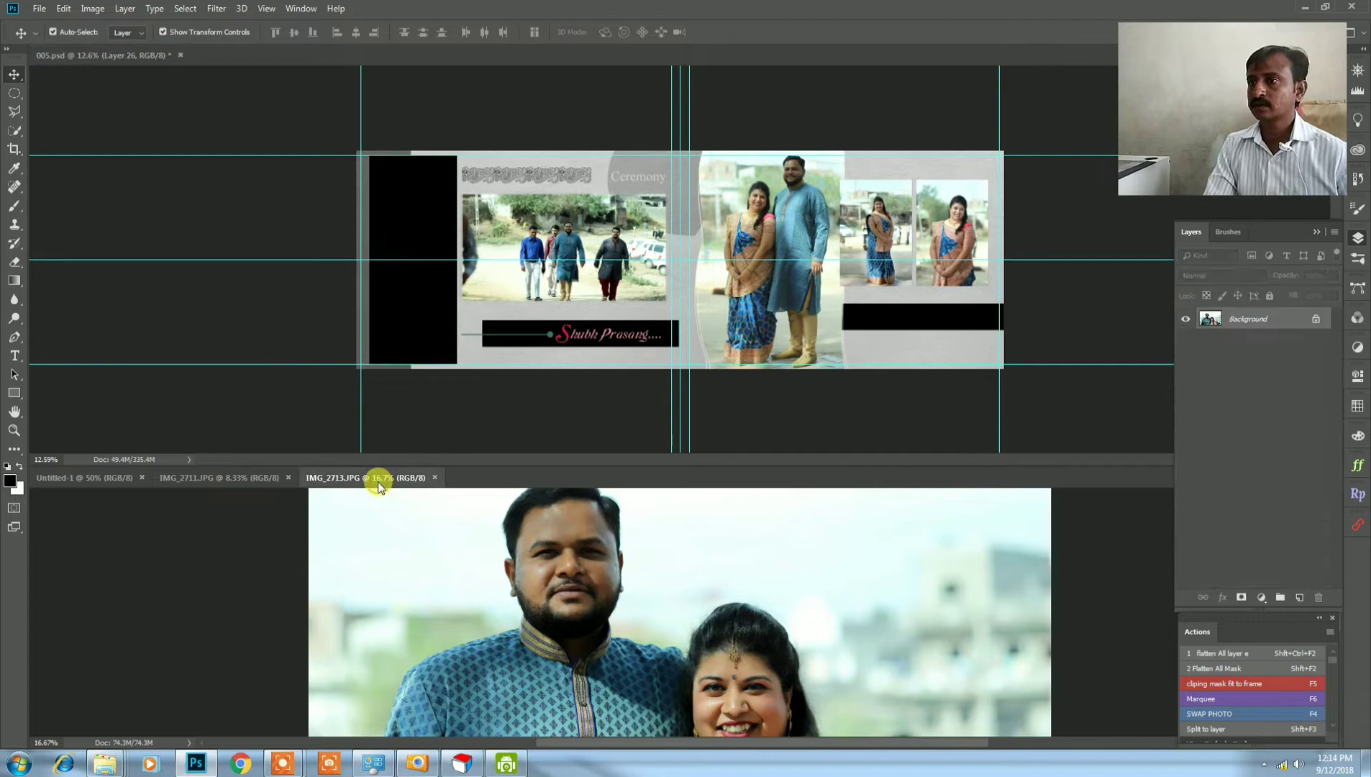
# Copy IMG_2711.JPG, close it, and fit it into the tall black frame on the left page with the clipping mask action.
pyautogui.click(260, 480)
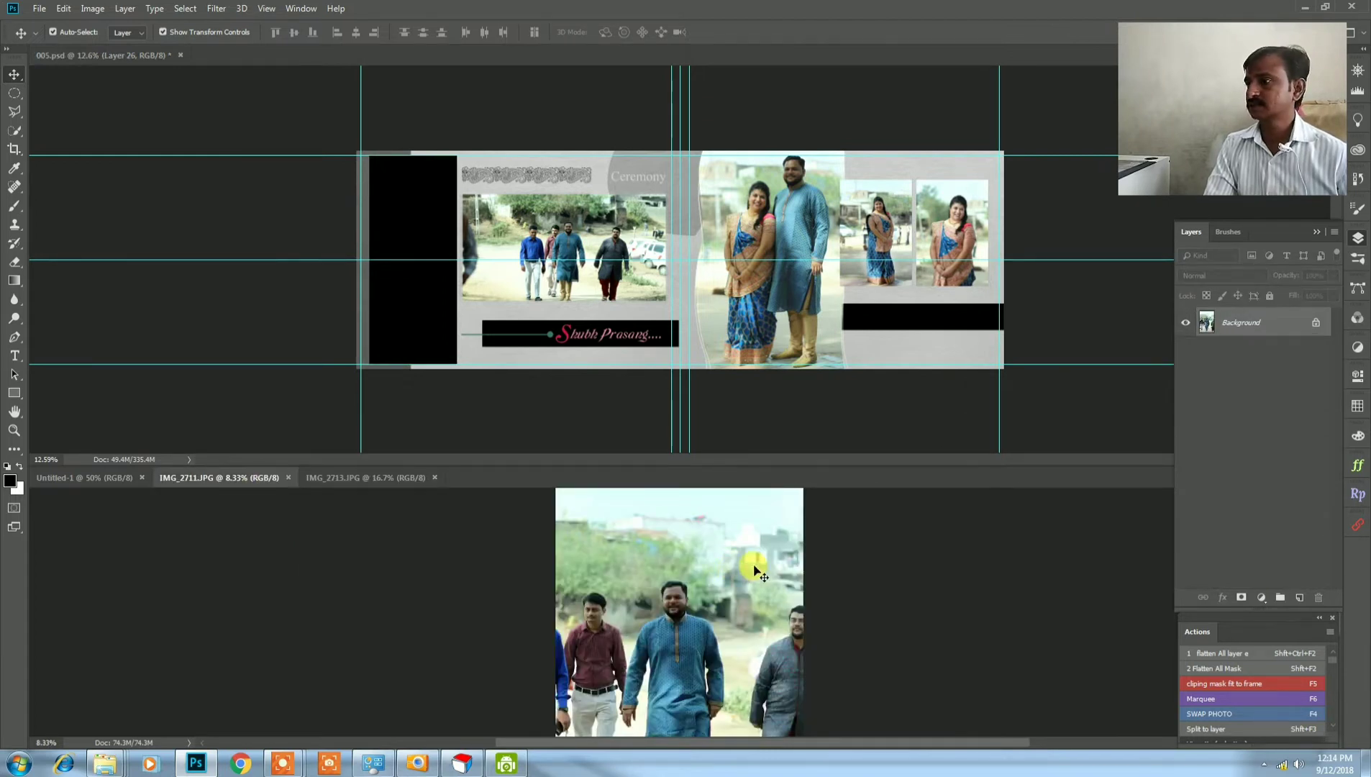
pyautogui.hotkey('ctrl', 'a')
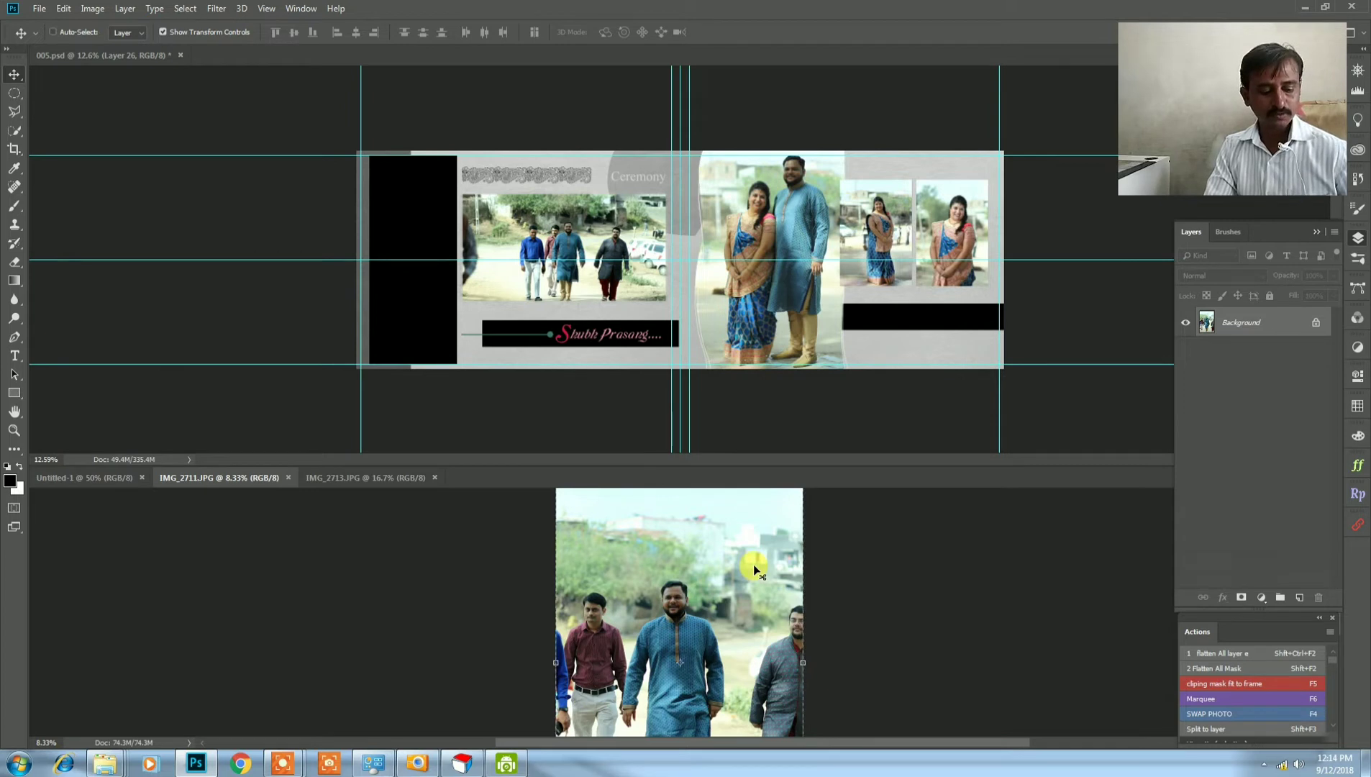
pyautogui.hotkey('ctrl', 'w')
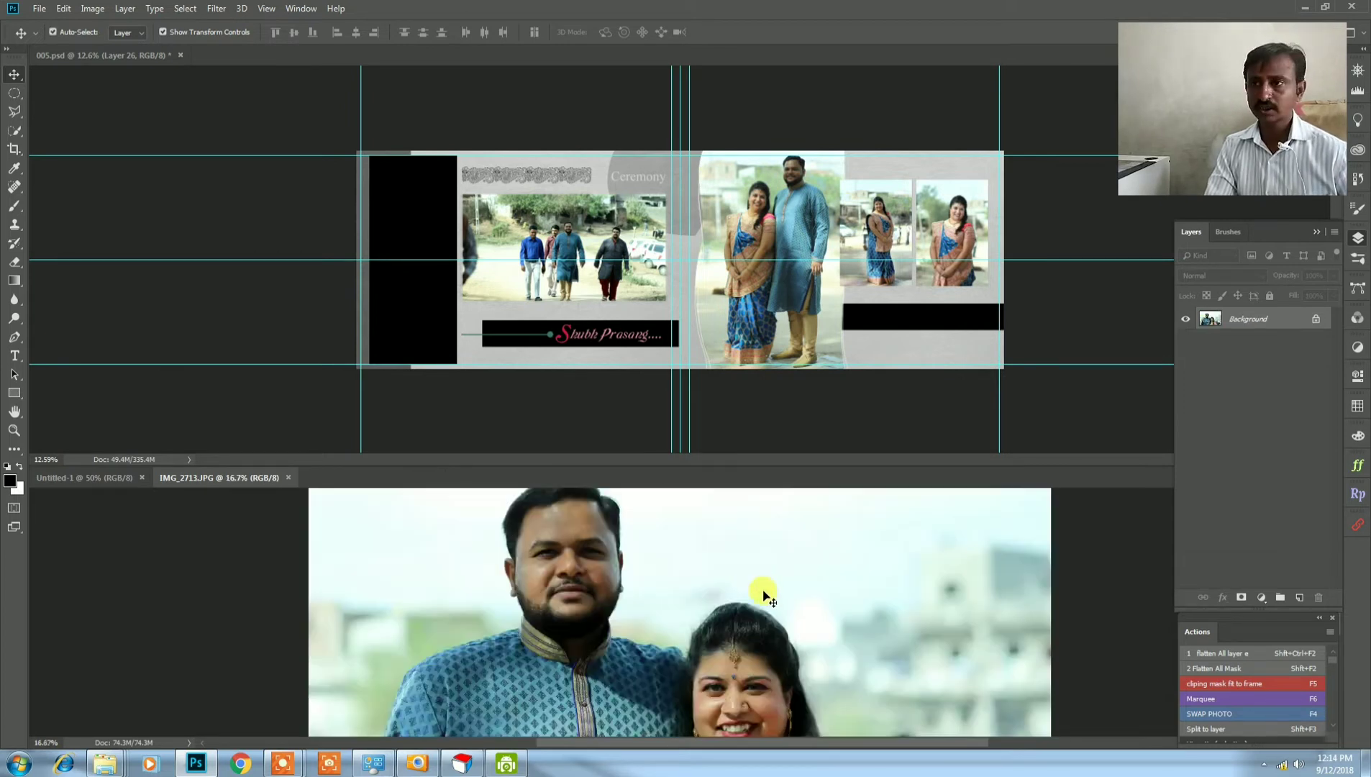
pyautogui.keyDown('ctrl'); pyautogui.click(443, 239); pyautogui.keyUp('ctrl')
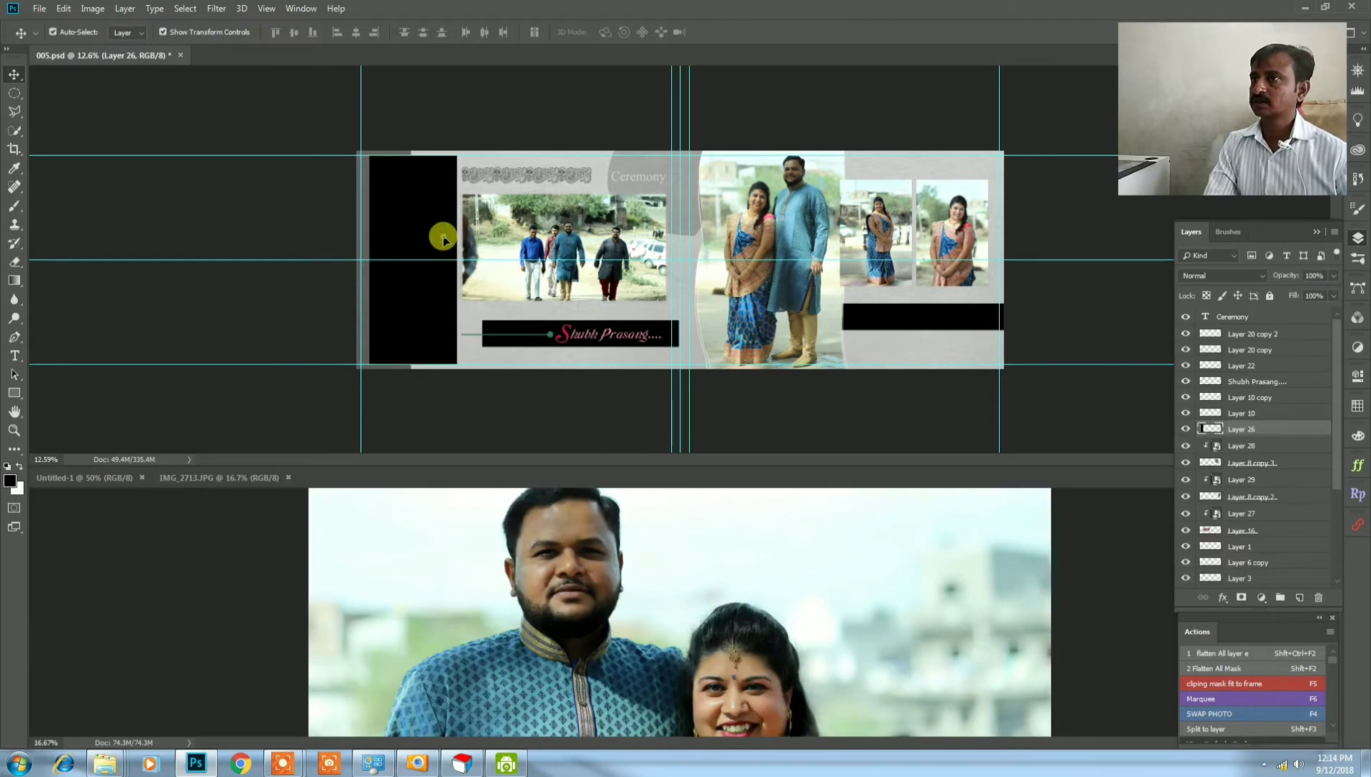
pyautogui.click(1263, 681)
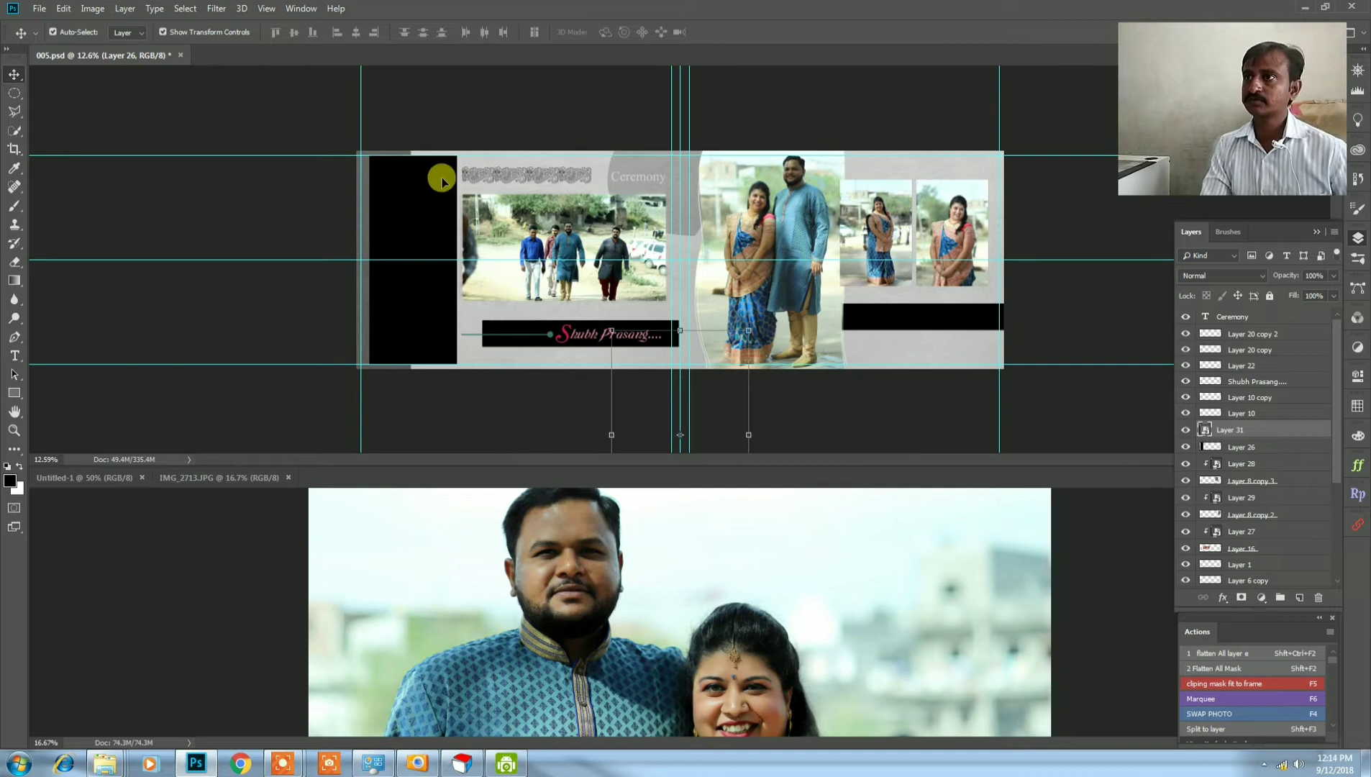
pyautogui.press('F5')
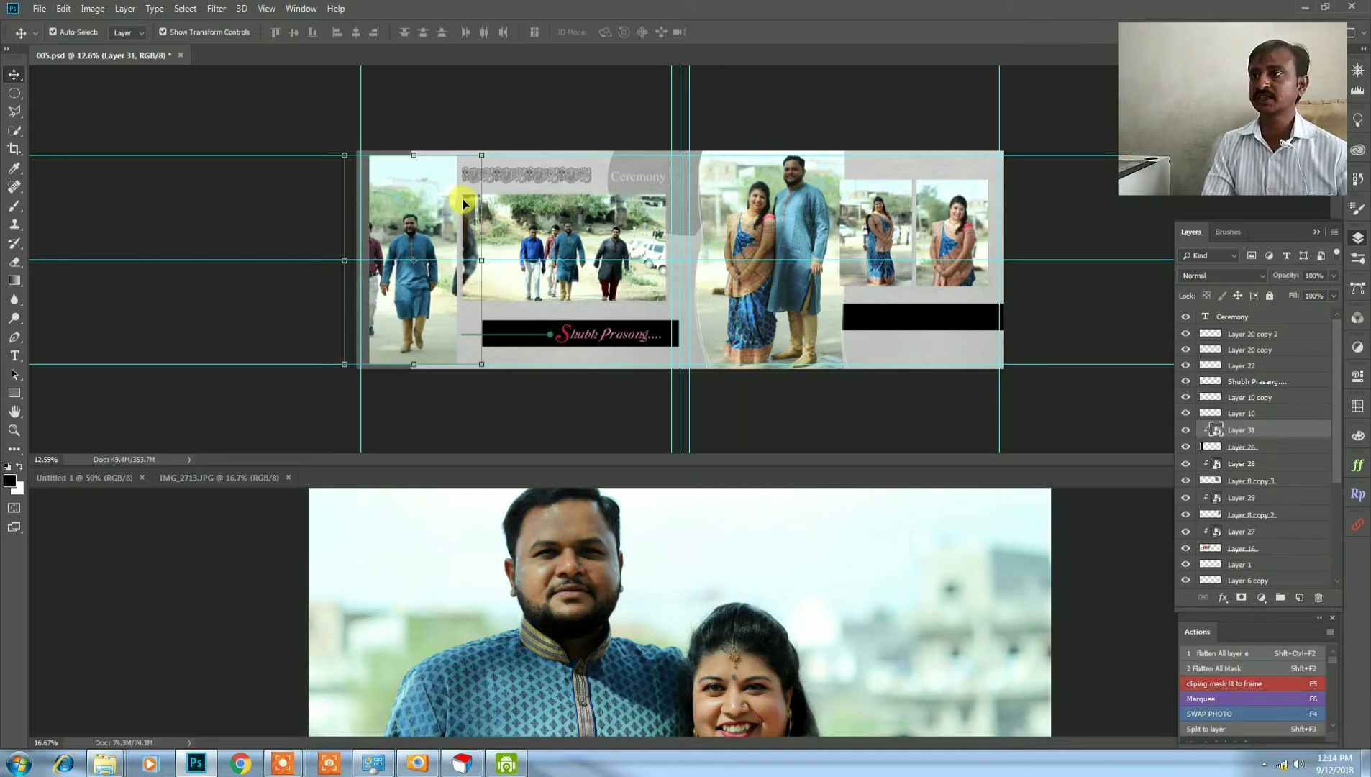
pyautogui.click(582, 102)
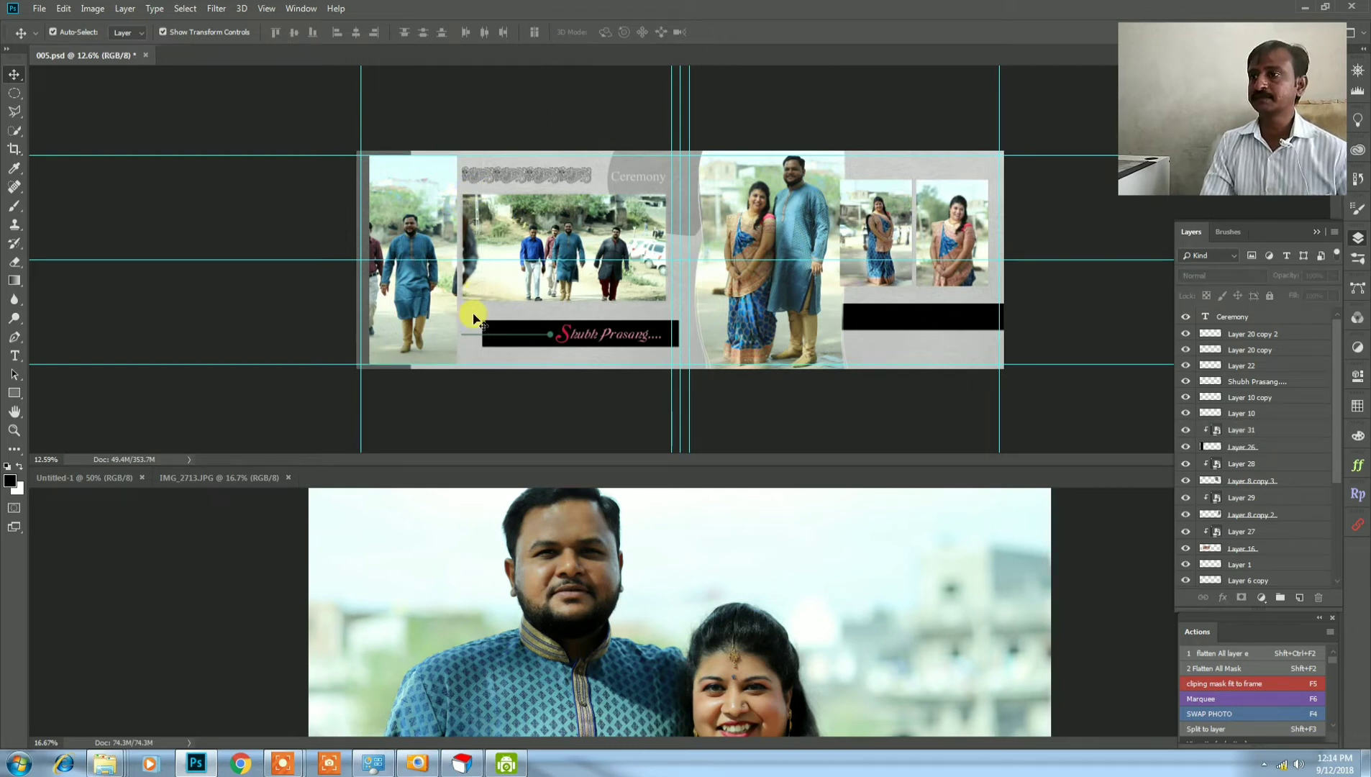
# Draw a small circular selection with the Elliptical Marquee over the start of the black Shubh Prasang strip.
pyautogui.click(239, 478)
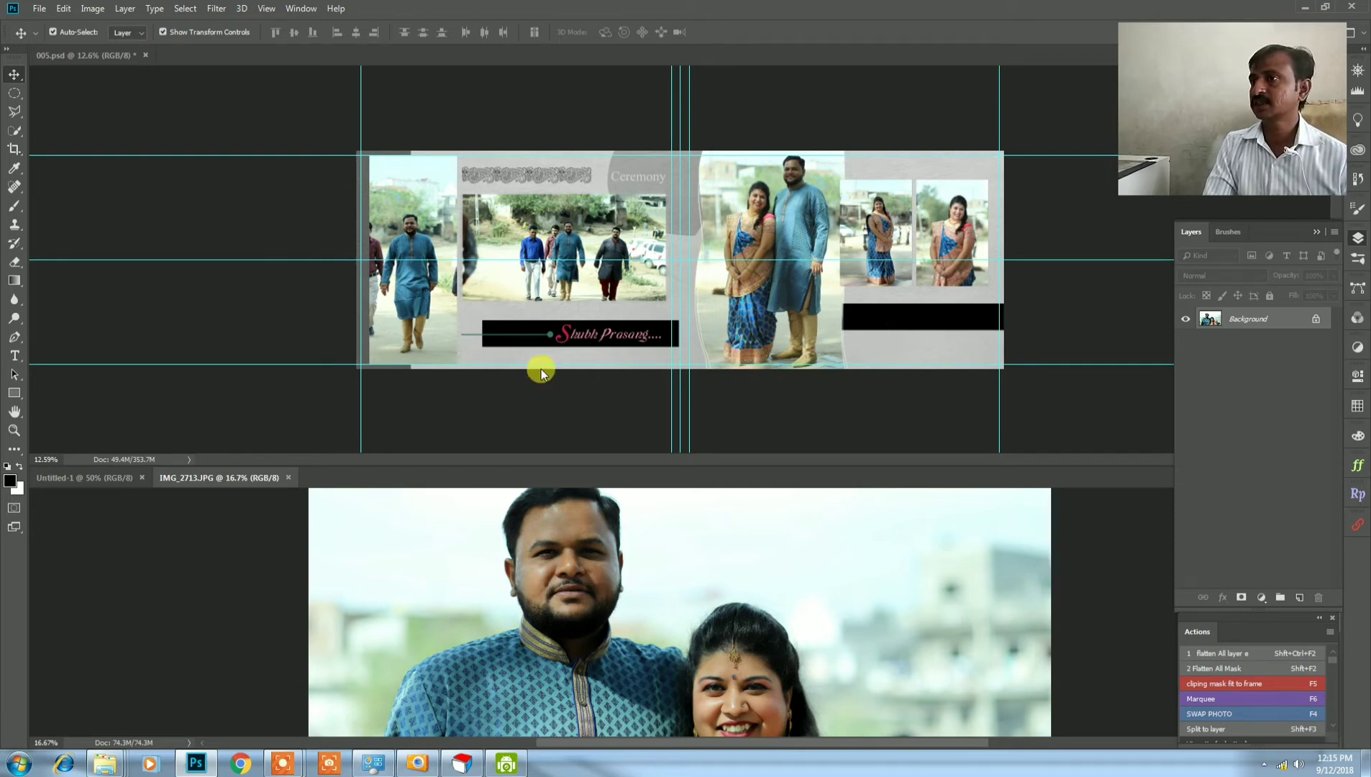
pyautogui.click(14, 93)
pyautogui.rightClick(15, 93)
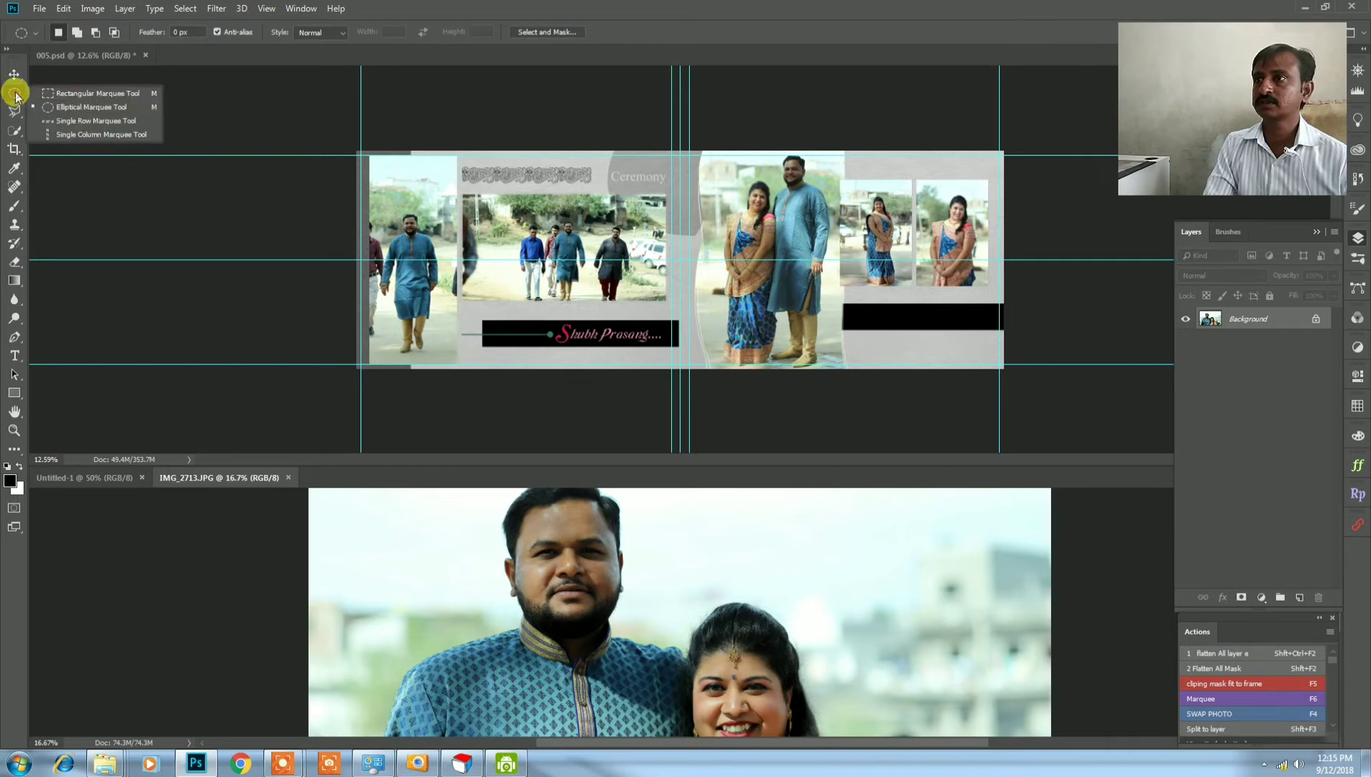
pyautogui.click(48, 107)
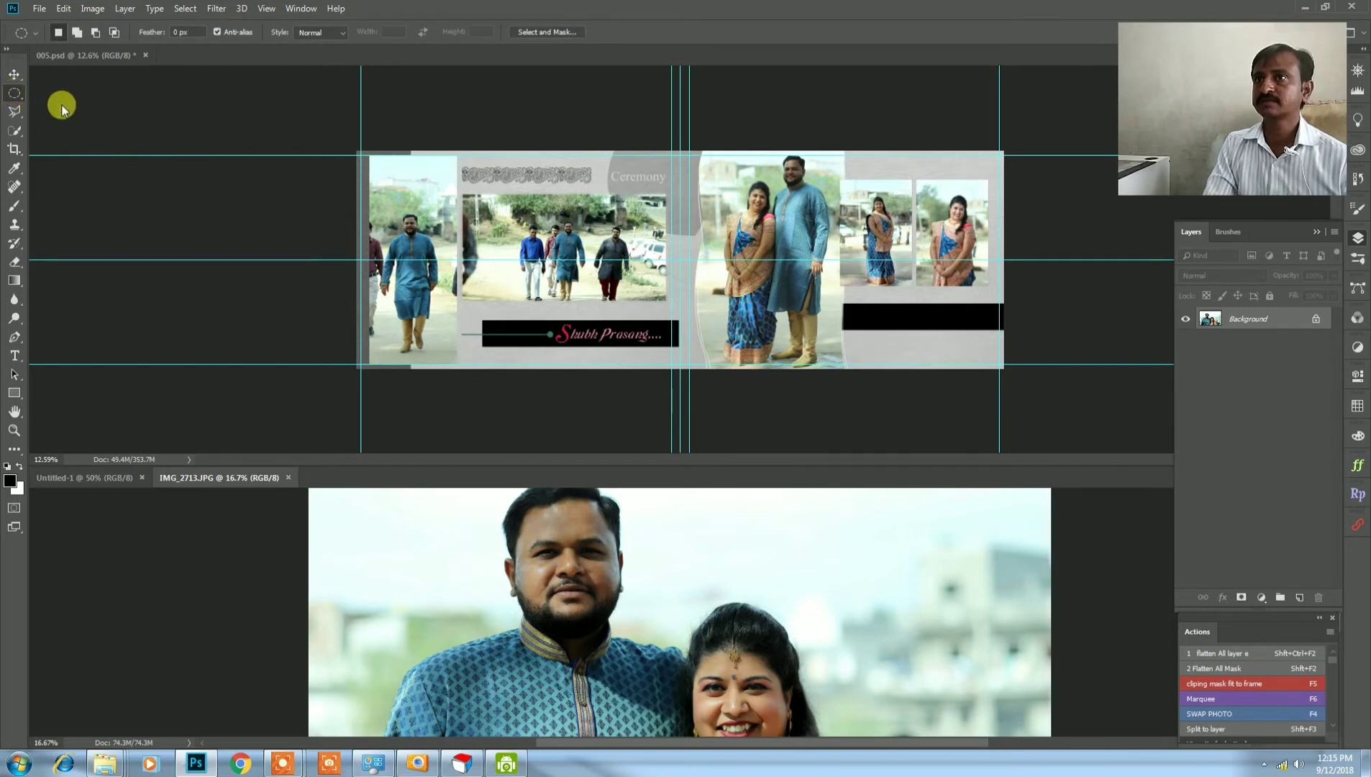
pyautogui.rightClick(25, 92)
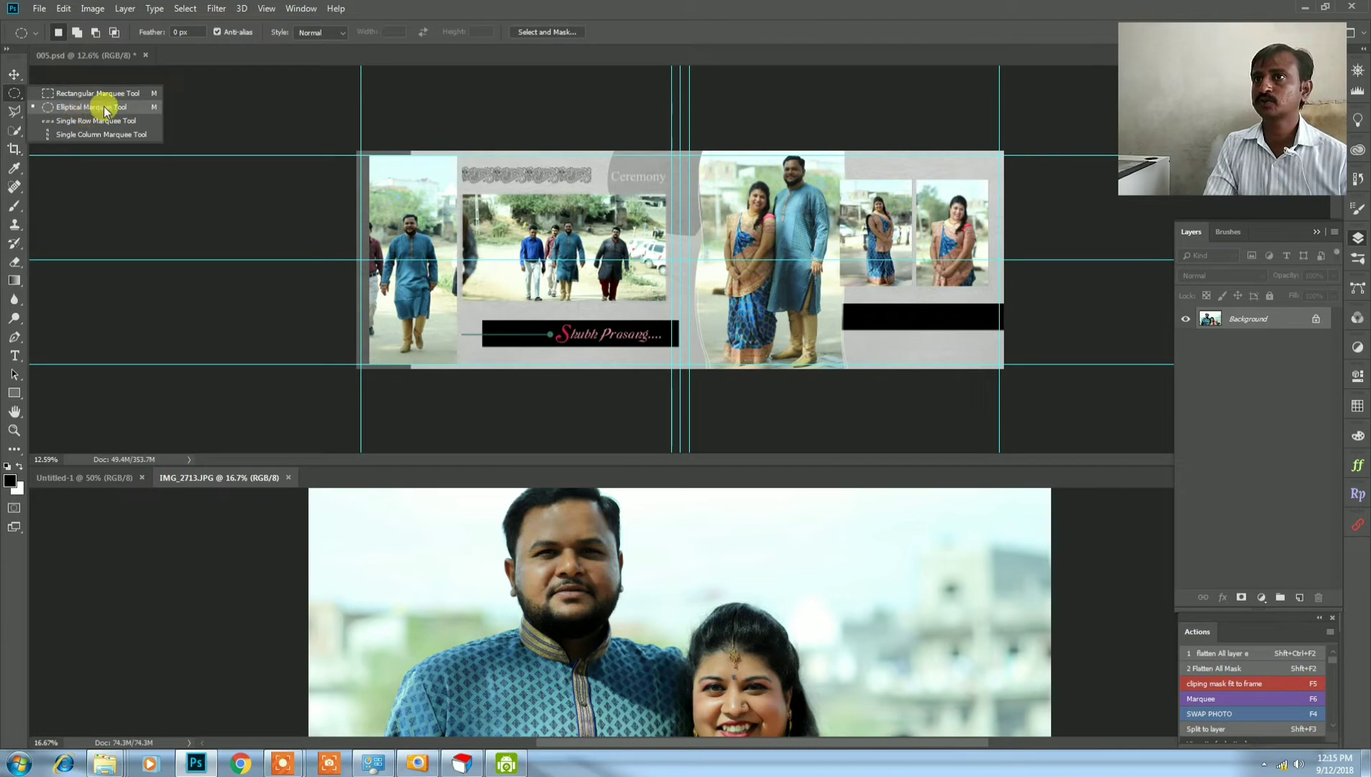
pyautogui.click(477, 316)
pyautogui.moveTo(473, 312); pyautogui.dragTo(519, 352)
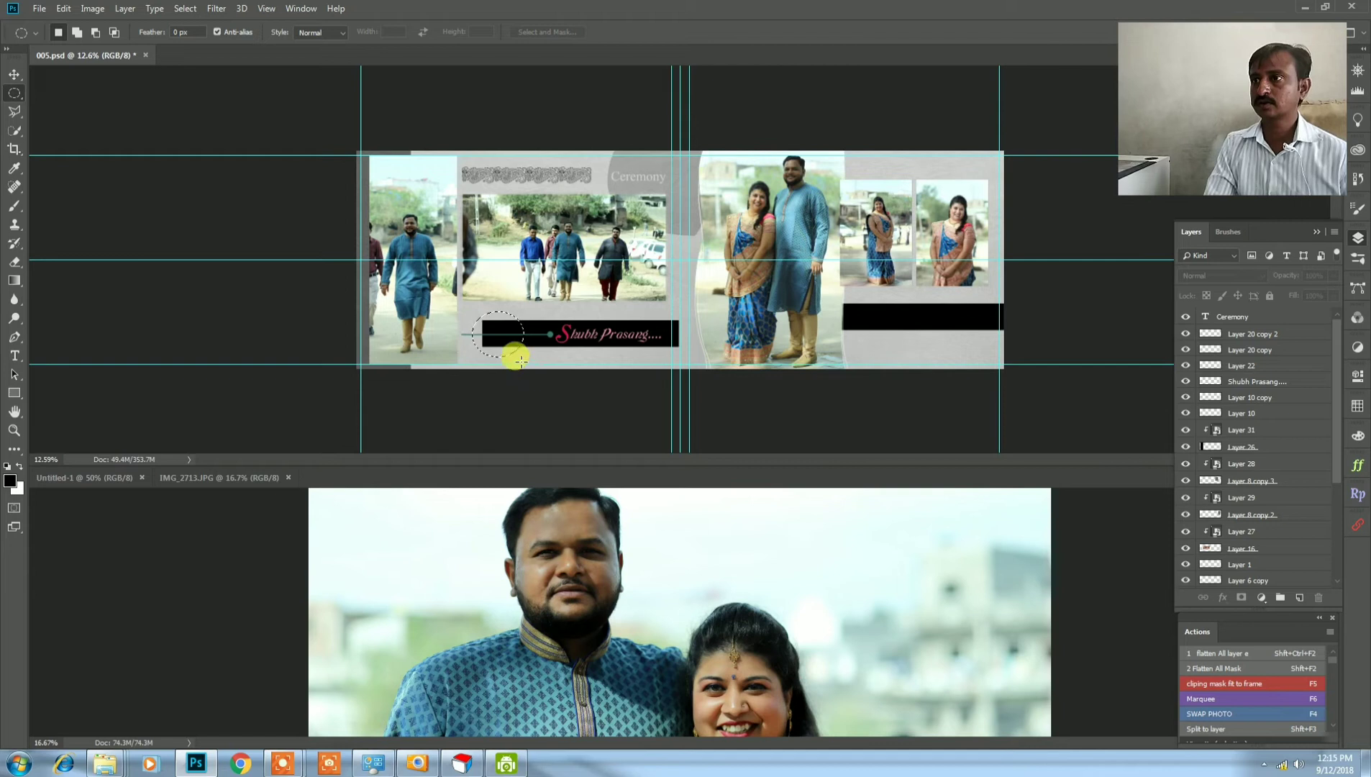
pyautogui.keyDown('ctrl'); pyautogui.click(502, 341); pyautogui.keyUp('ctrl')
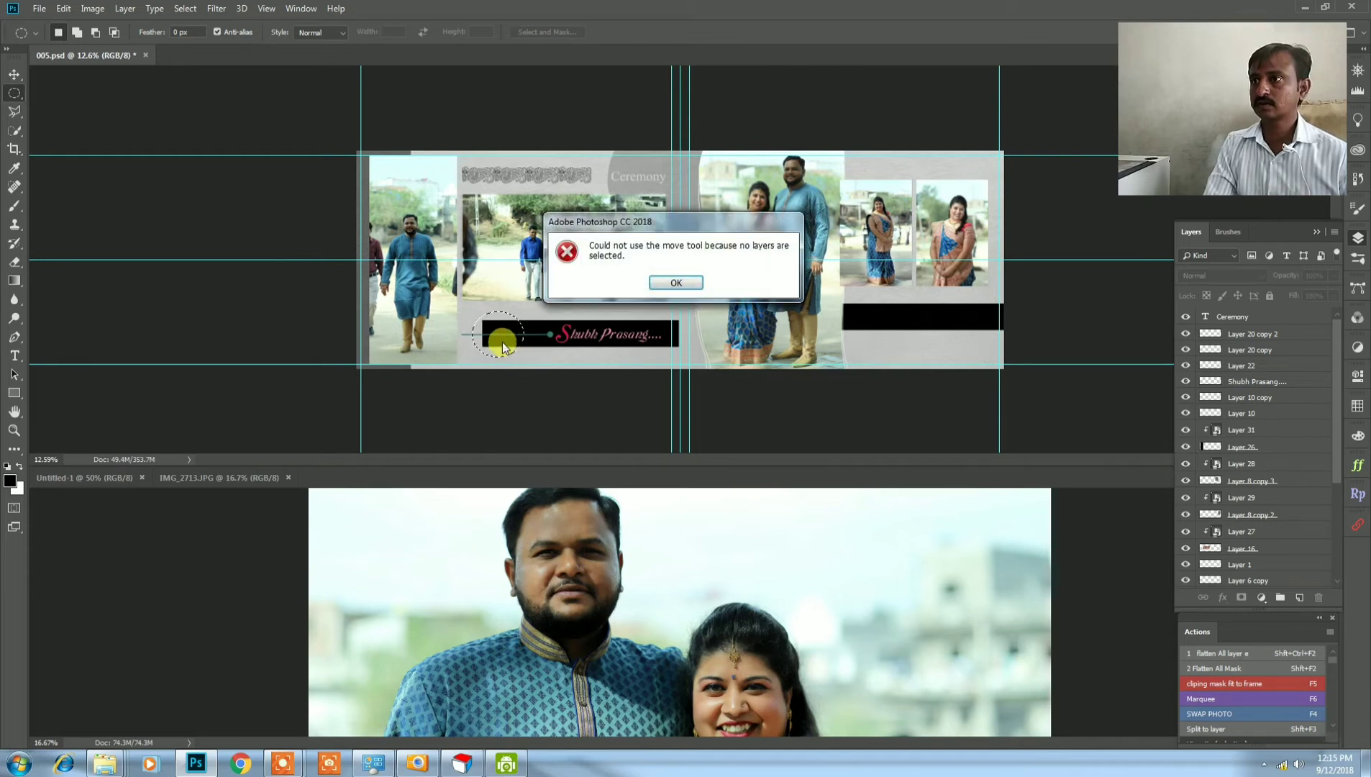
pyautogui.click(677, 282)
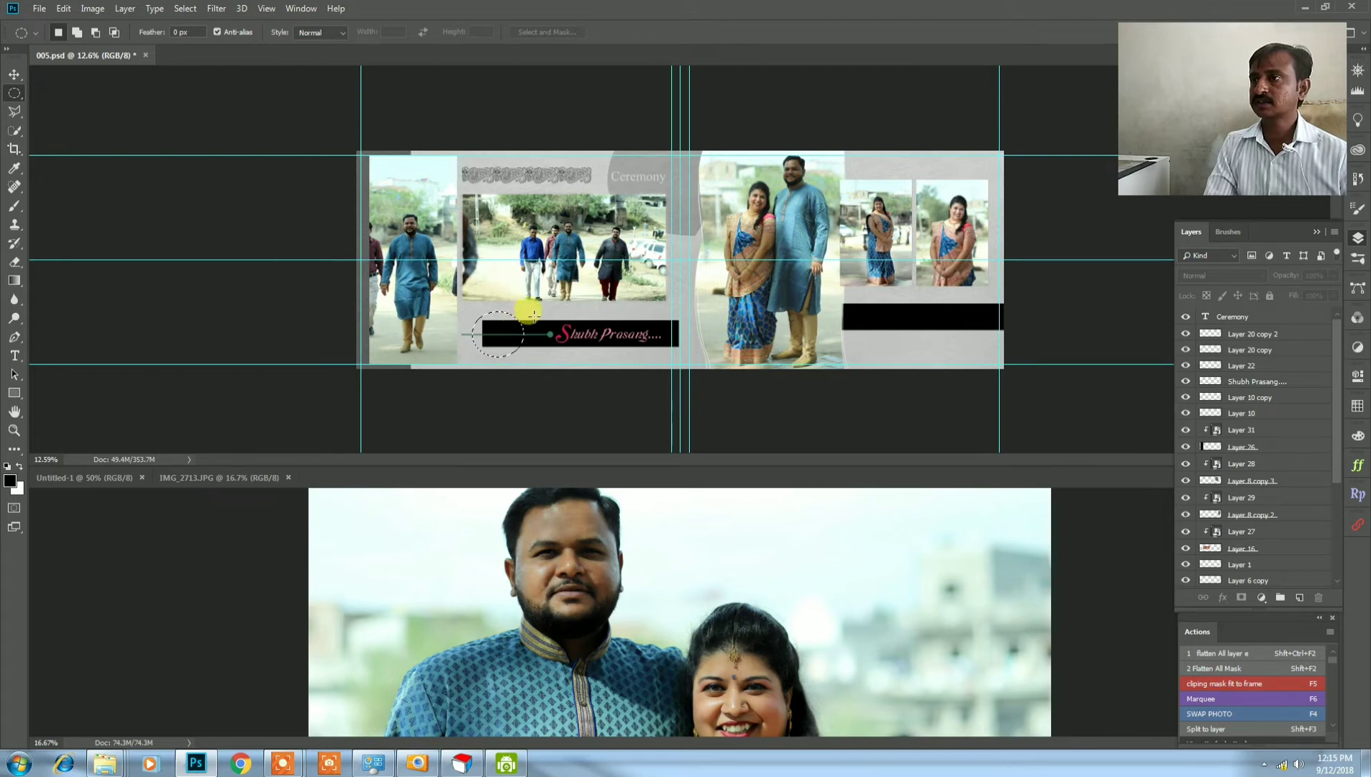
# Copy IMG_2713.JPG, close it, and fit it into the circular selection on 005.psd with the clipping mask action.
pyautogui.click(241, 484)
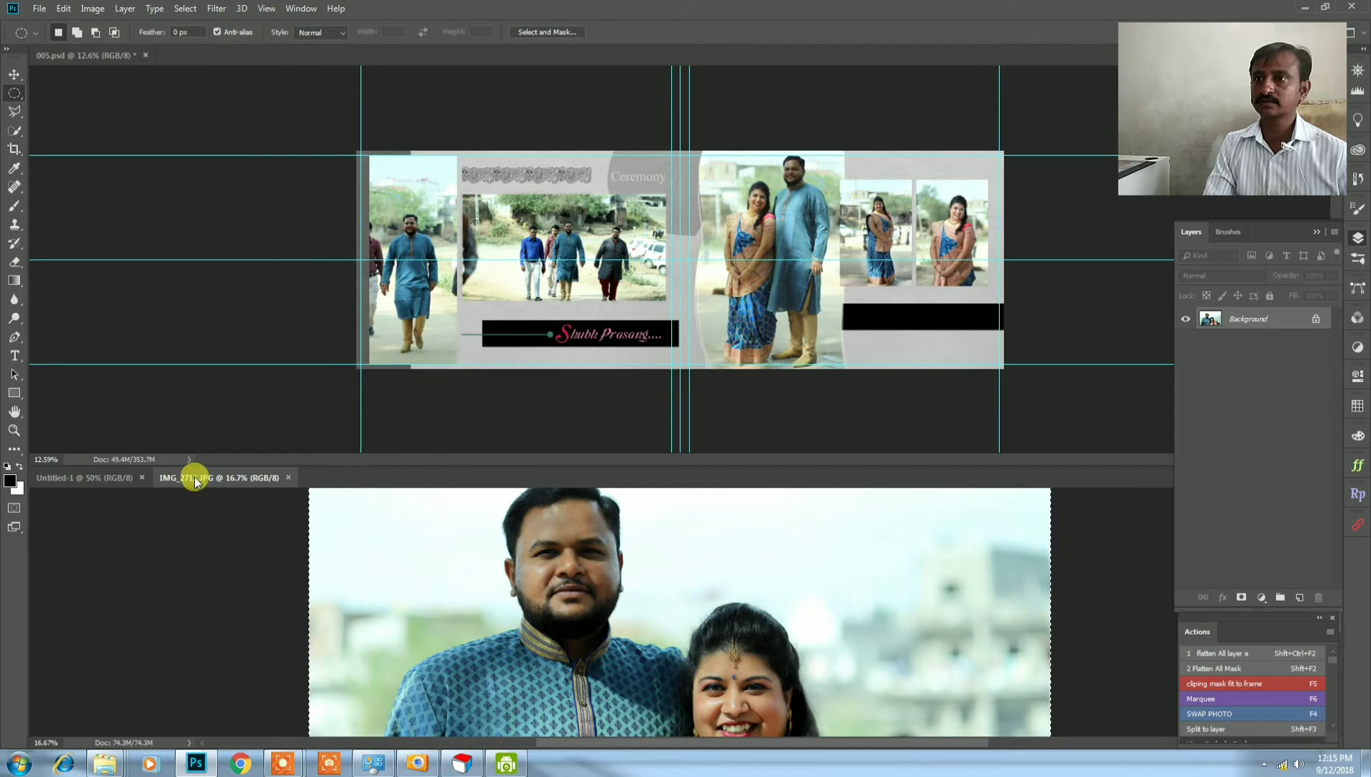
pyautogui.hotkey('ctrl', 'w')
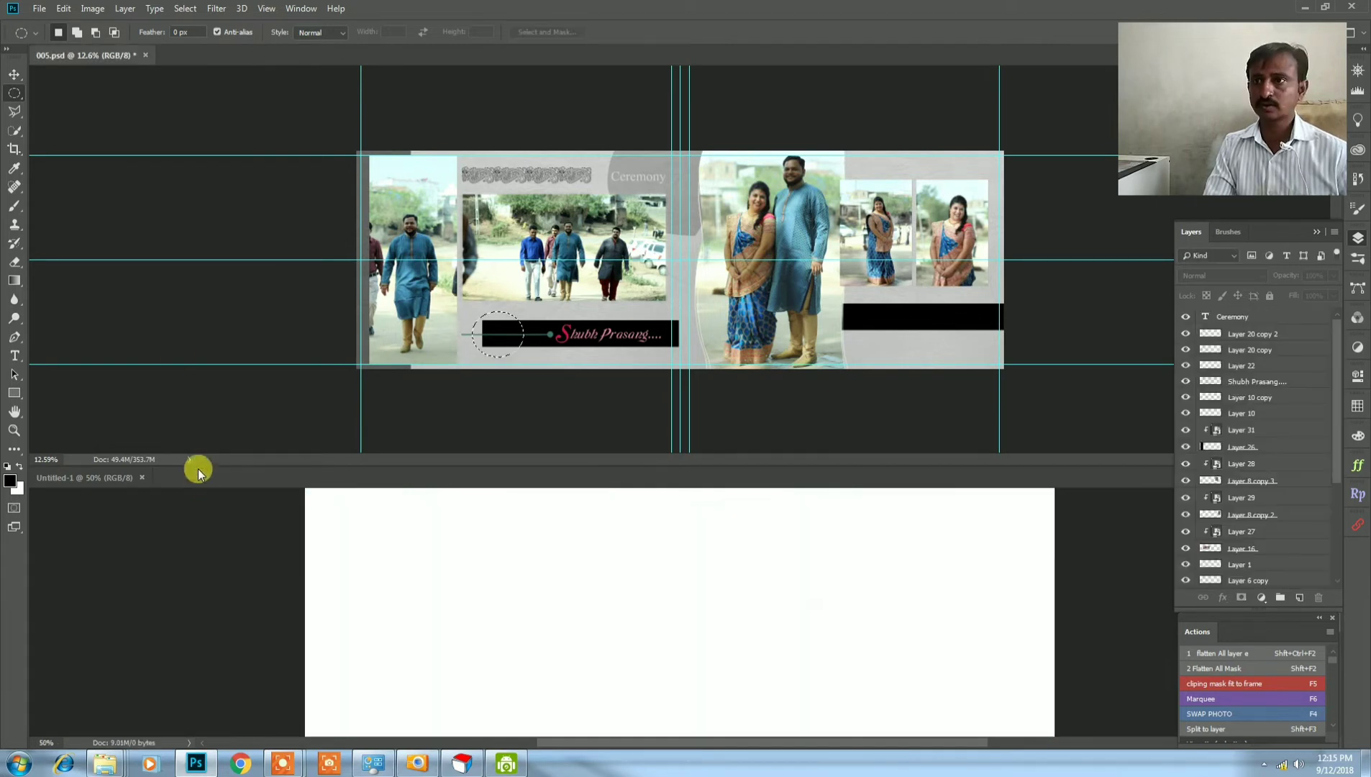
pyautogui.click(123, 60)
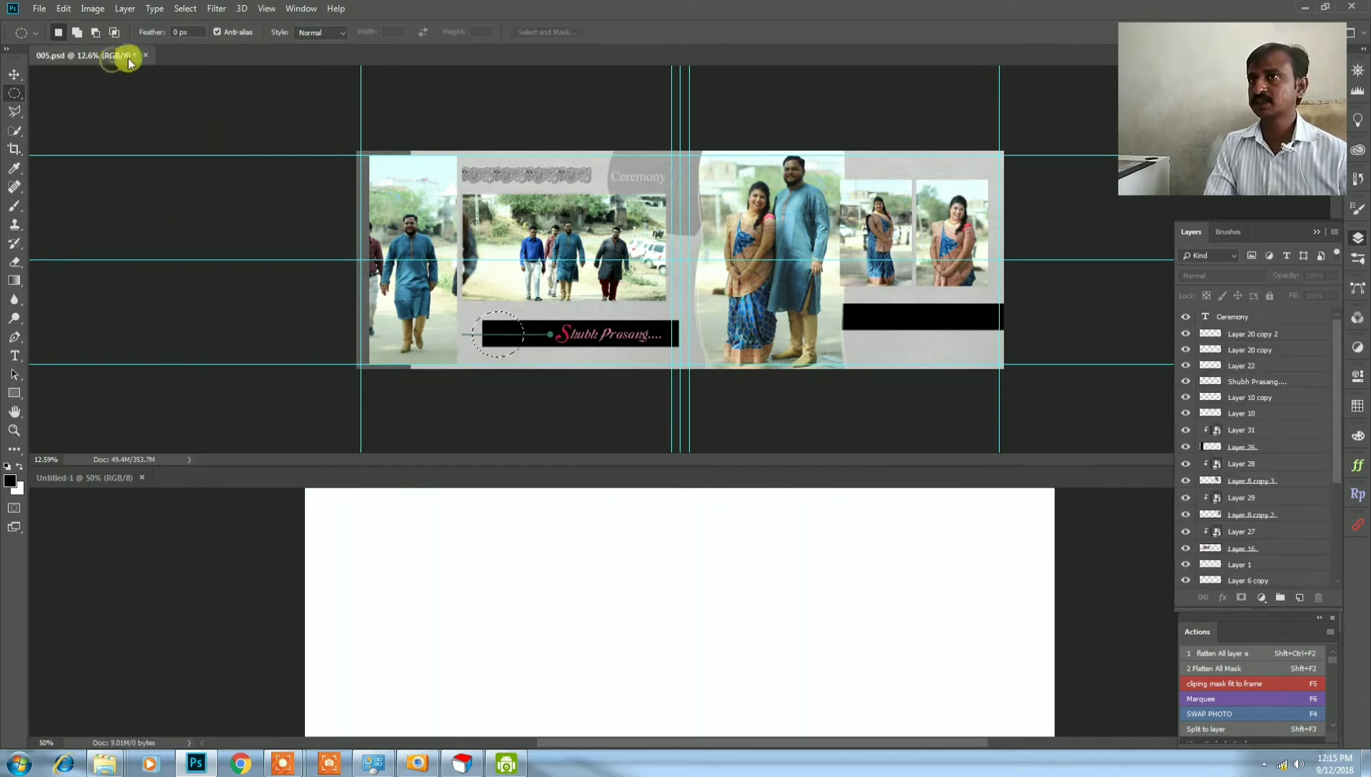
pyautogui.click(1232, 701)
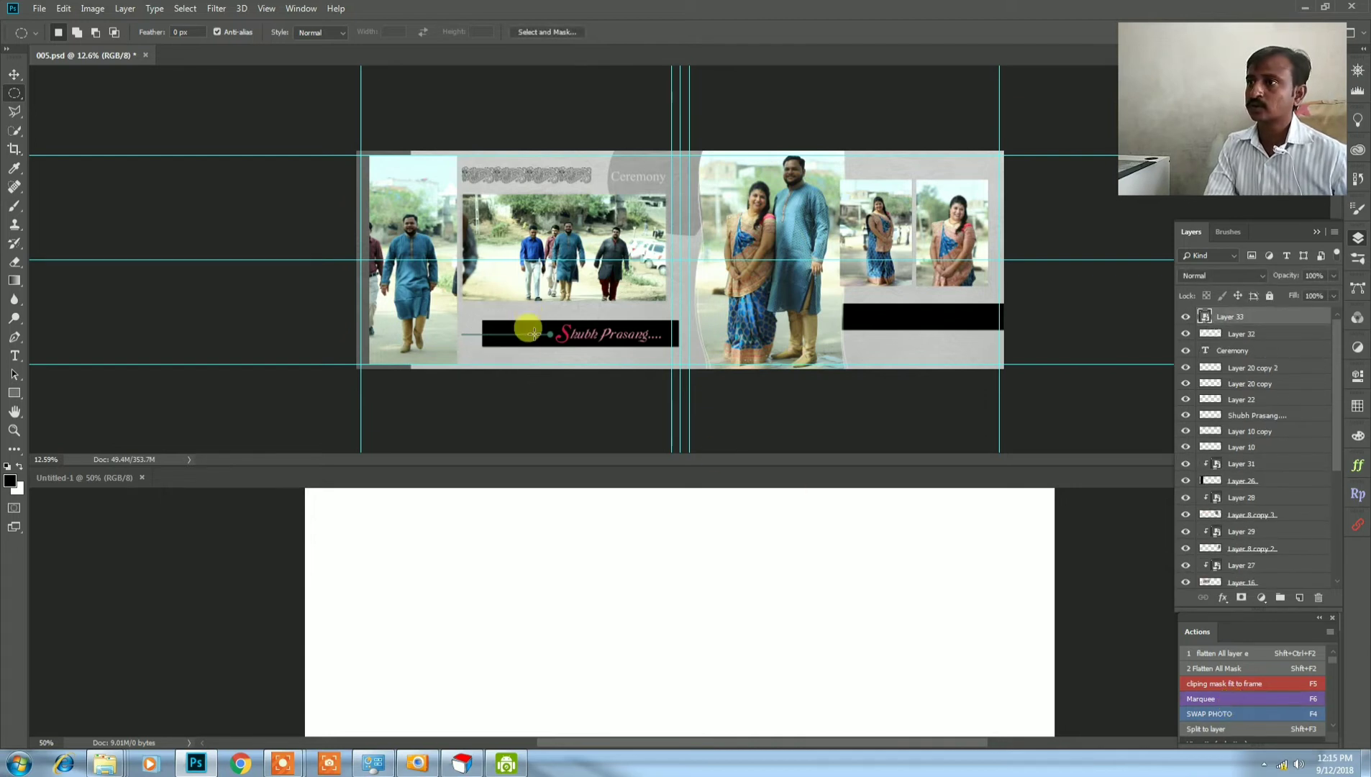
pyautogui.press('F5')
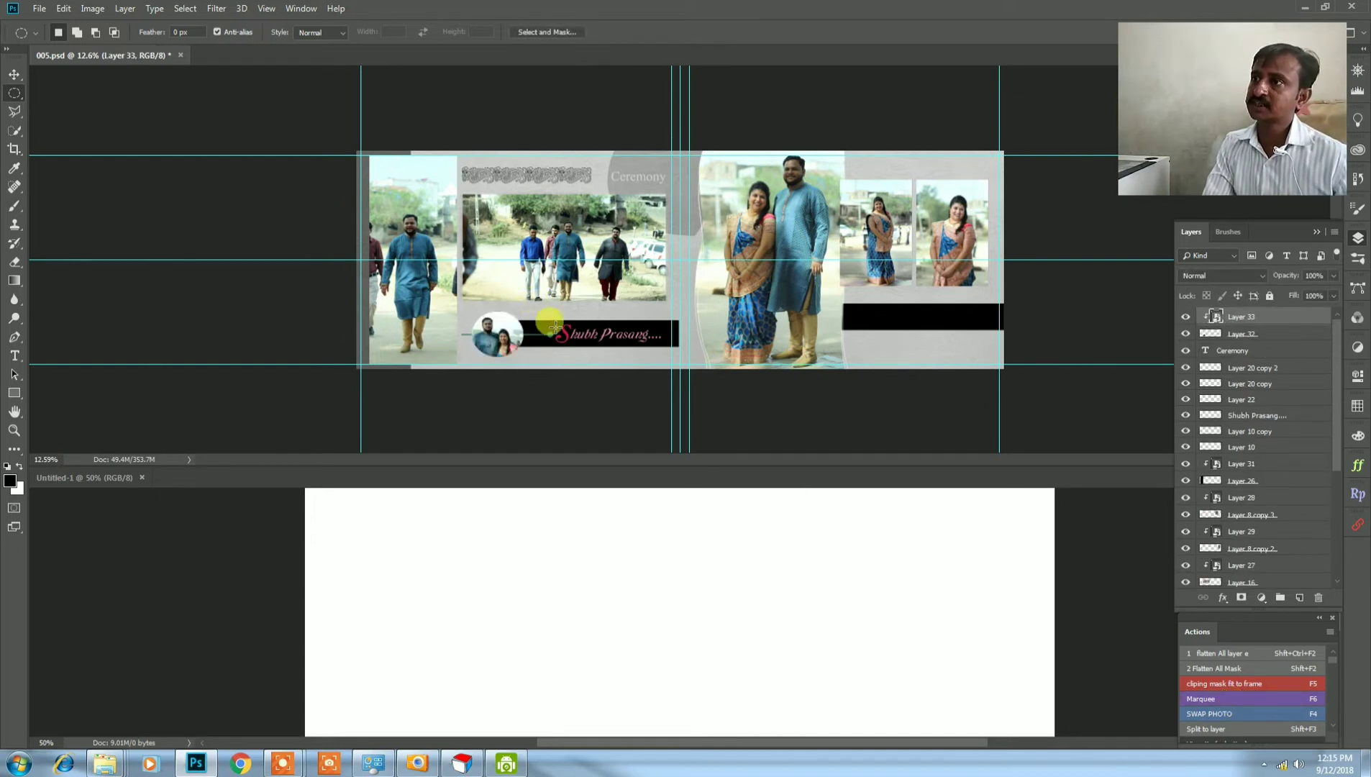
pyautogui.scroll(5, 507, 333)
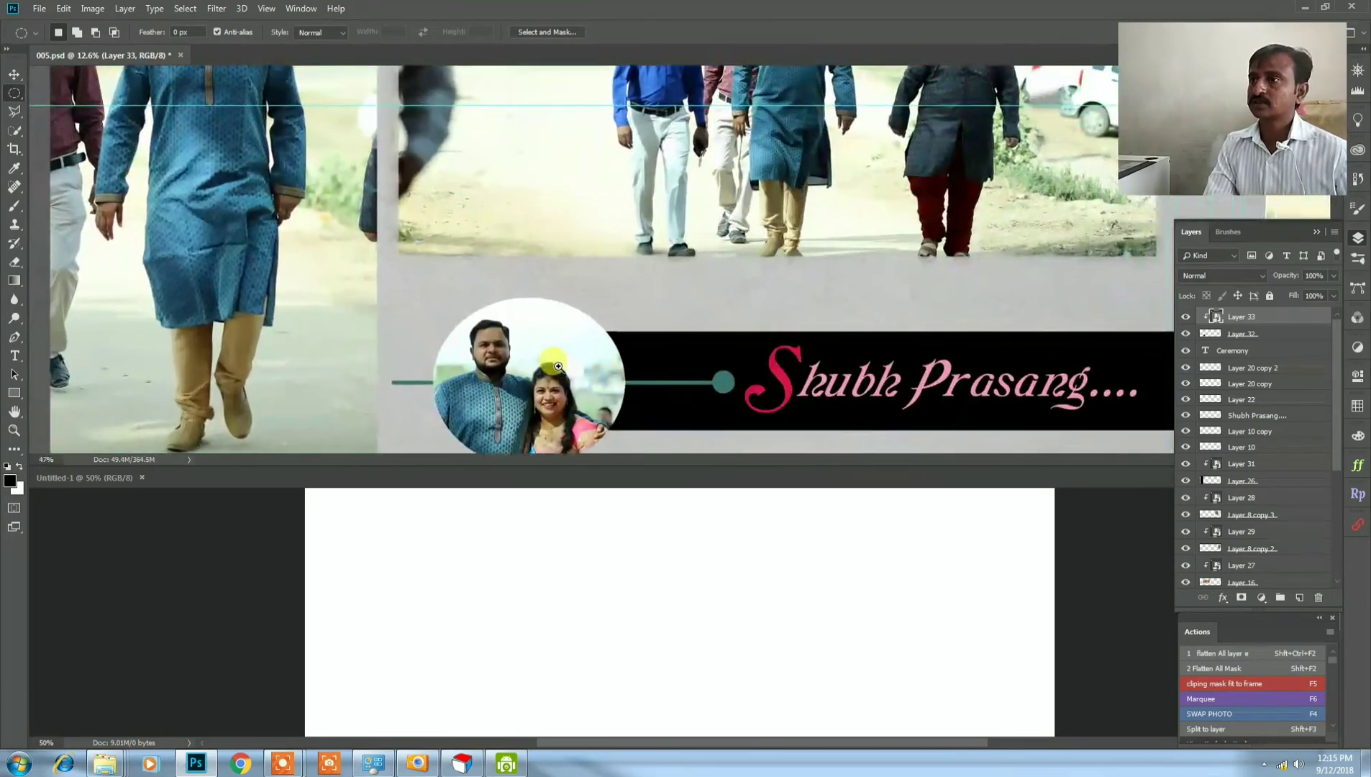
pyautogui.scroll(-5, 507, 316)
pyautogui.scroll(2, 507, 317)
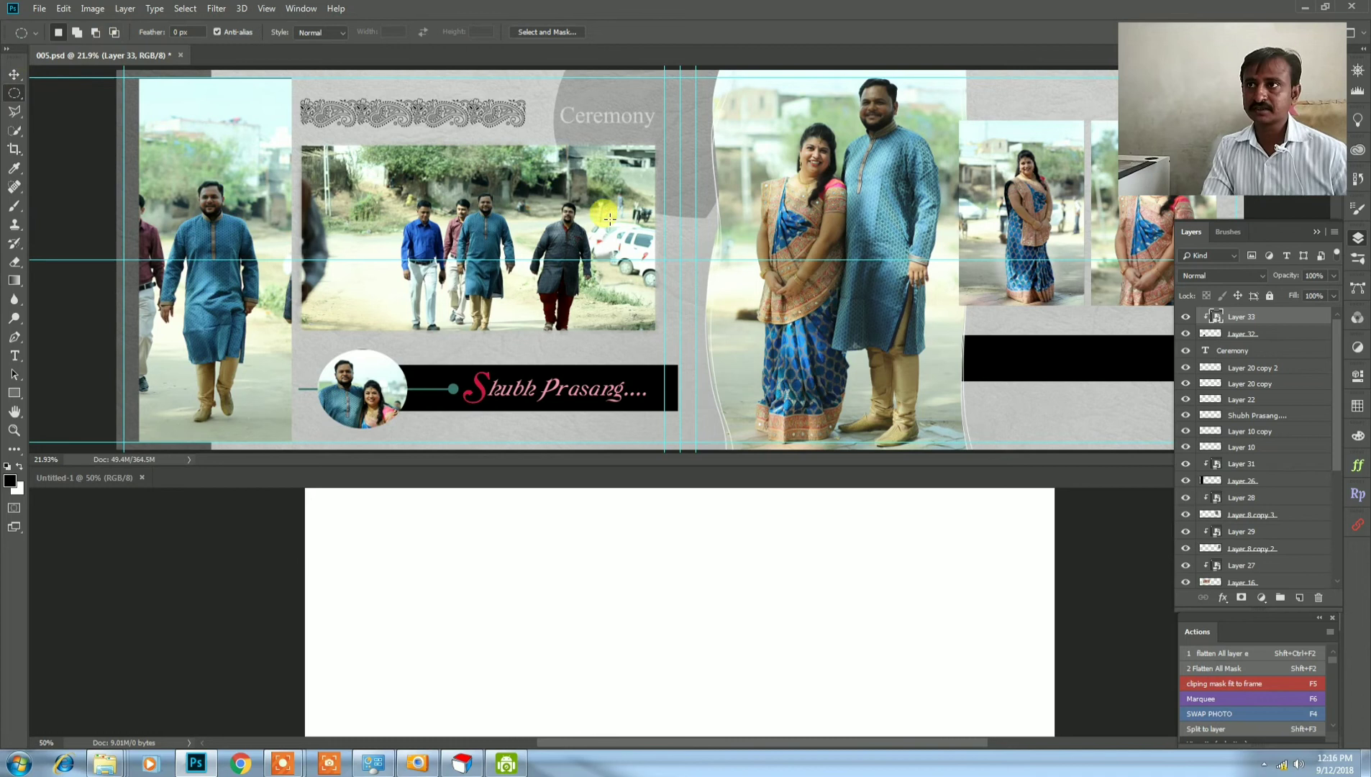
# Apply the Camera Raw Filter to the left page's tall portrait with Auto white balance, tint +18, contrast -19, highlights -28 and shadows +21.
pyautogui.click(13, 75)
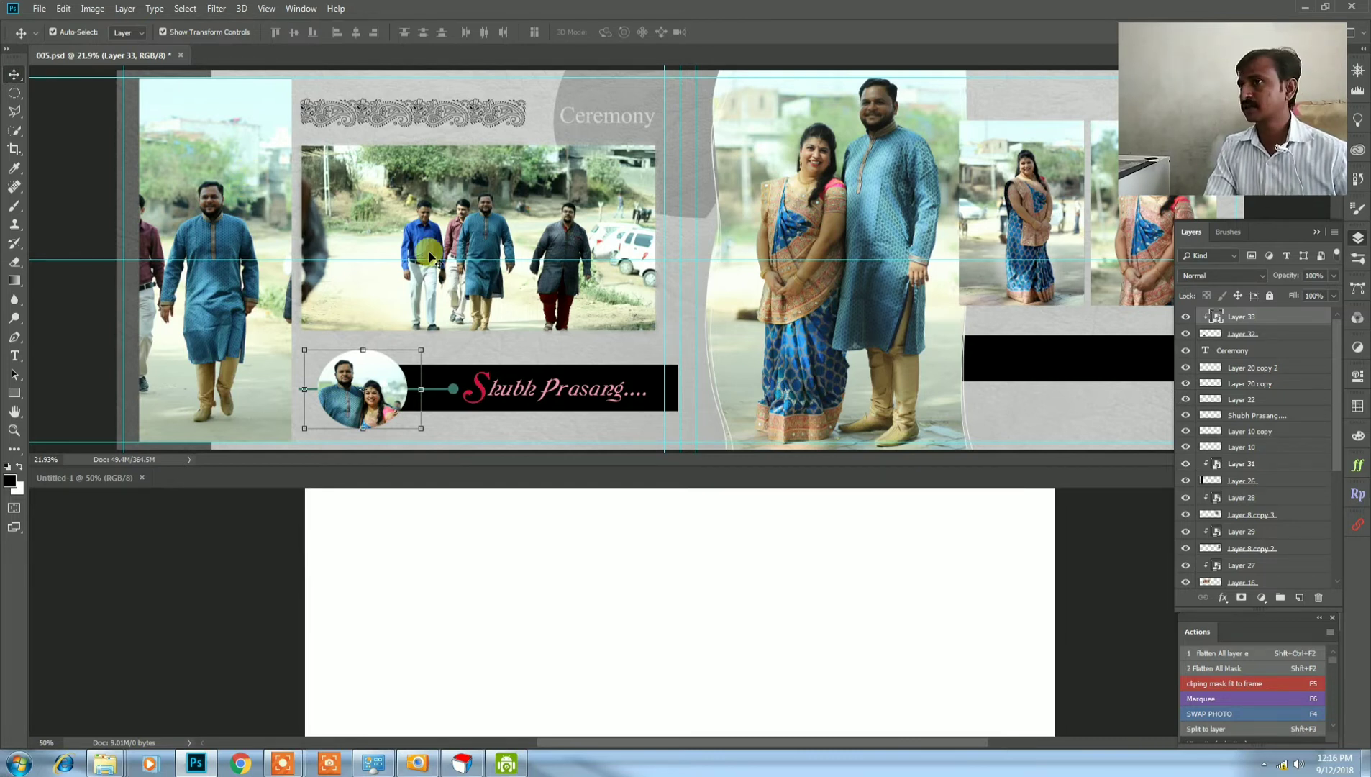
pyautogui.click(239, 207)
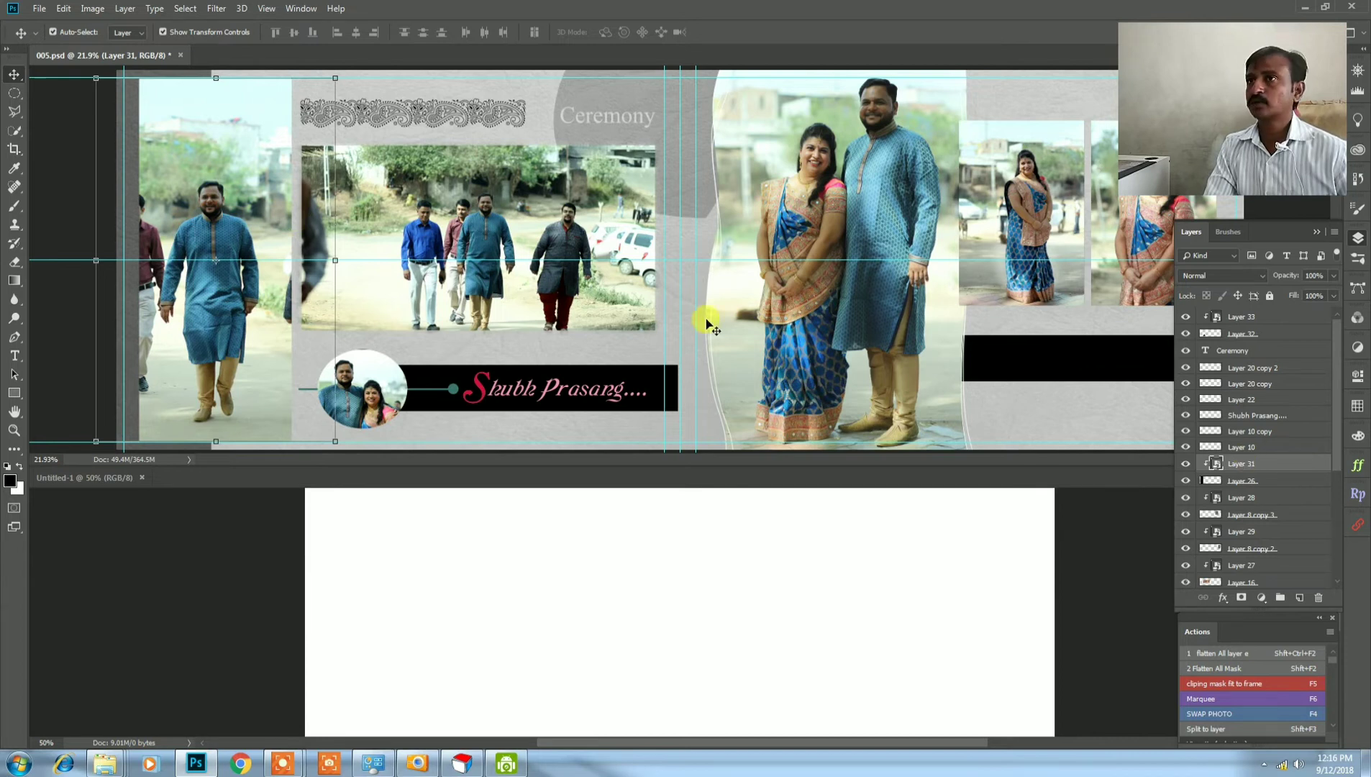
pyautogui.click(216, 8)
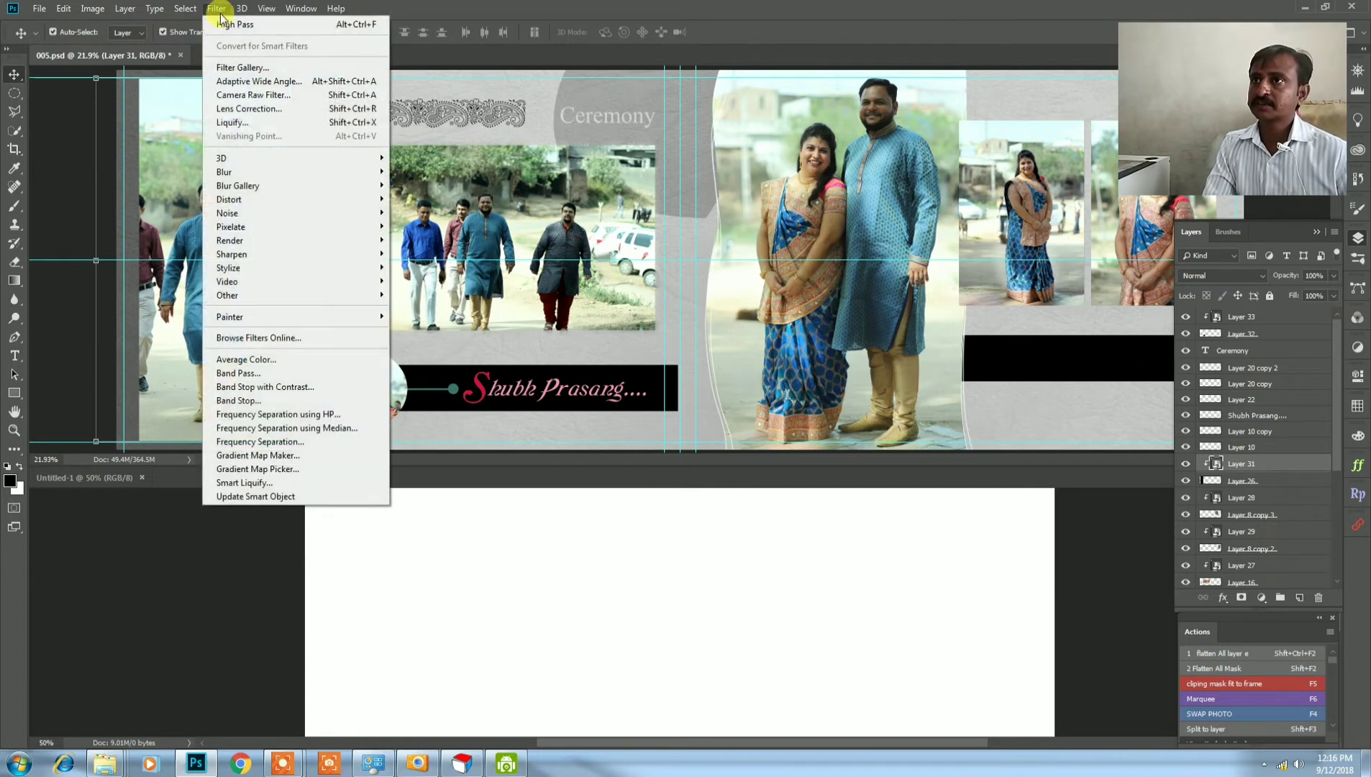
pyautogui.click(284, 94)
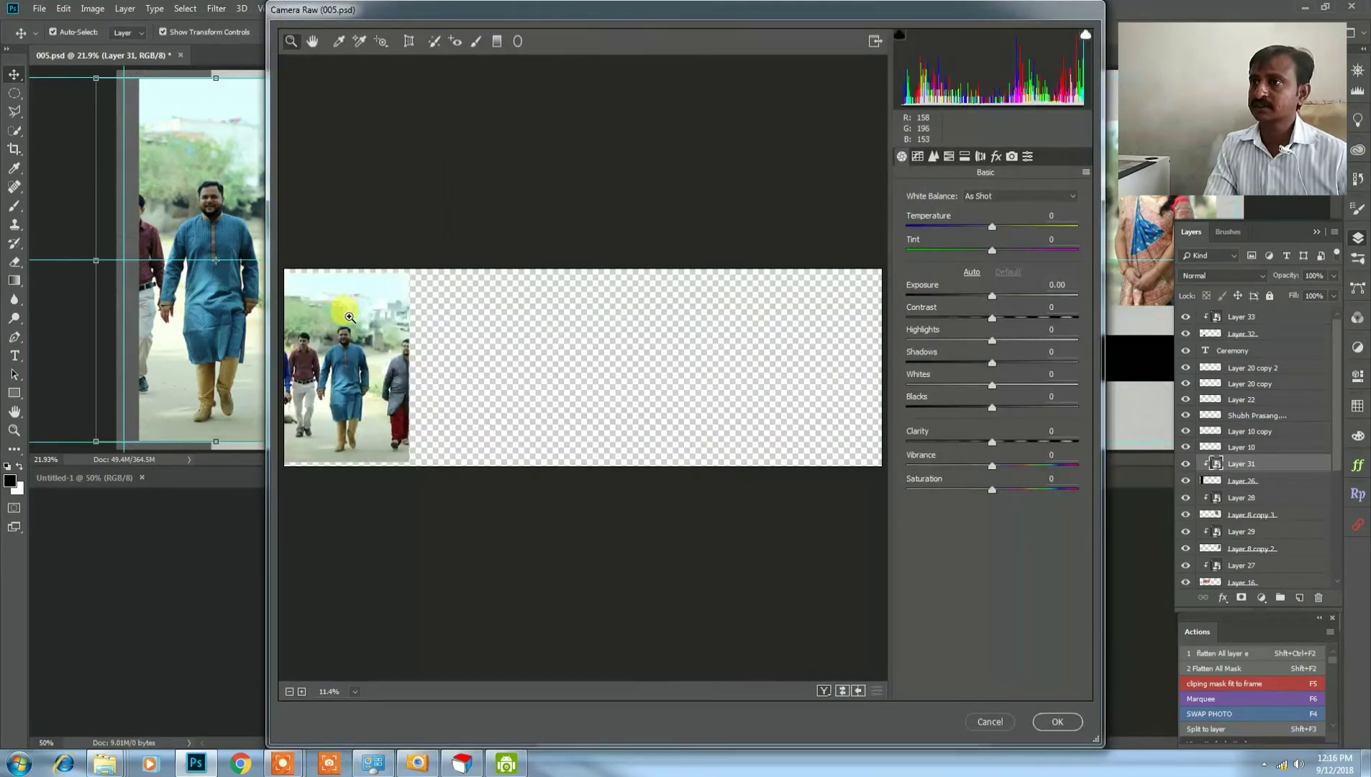
pyautogui.moveTo(330, 315); pyautogui.dragTo(364, 358)
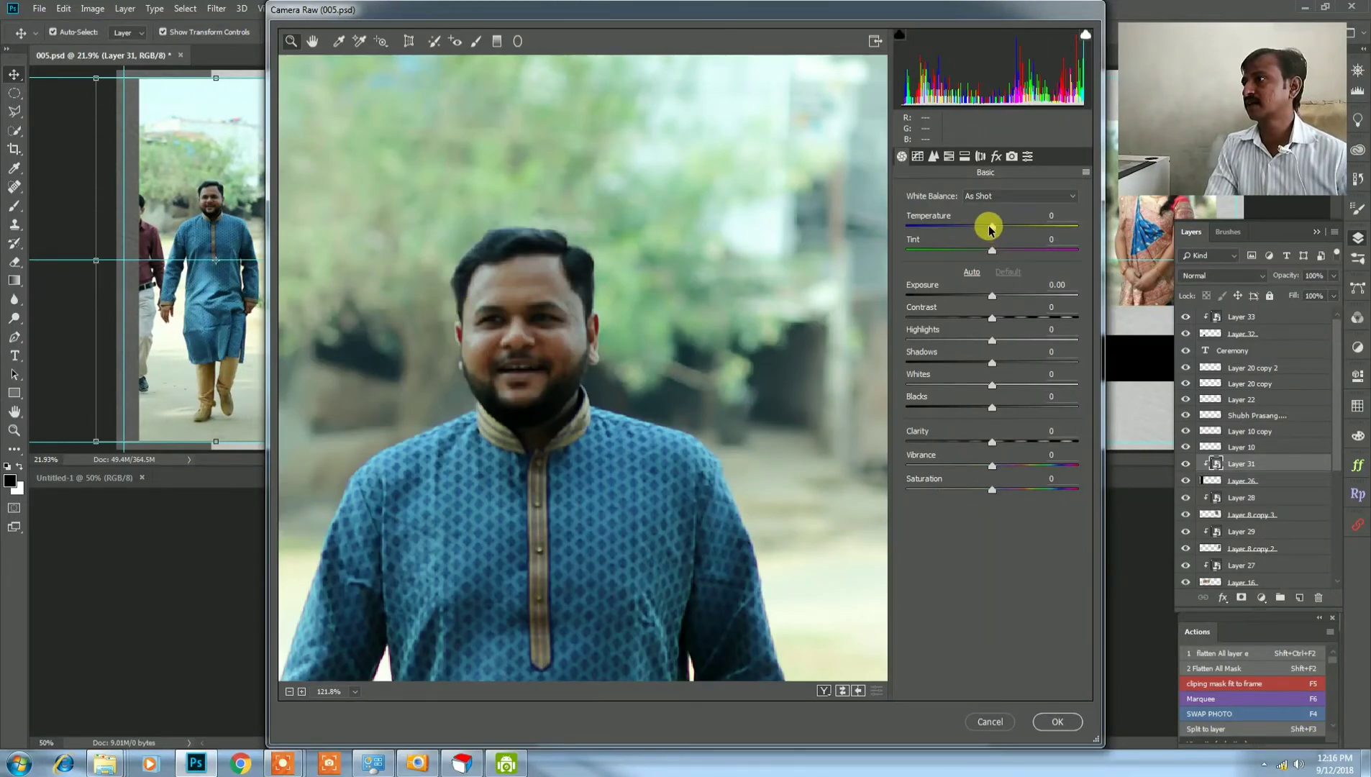
pyautogui.click(1000, 195)
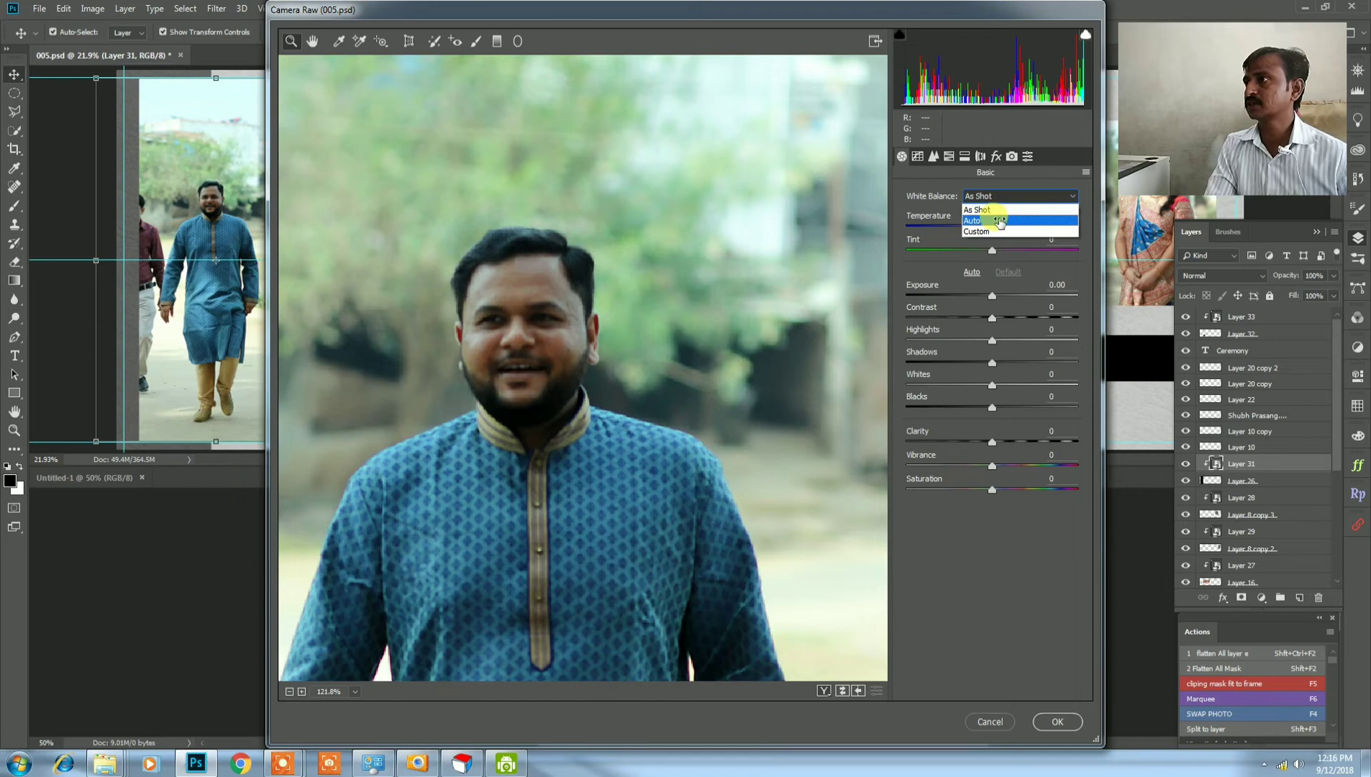
pyautogui.click(1001, 220)
pyautogui.moveTo(1004, 231); pyautogui.dragTo(1007, 250)
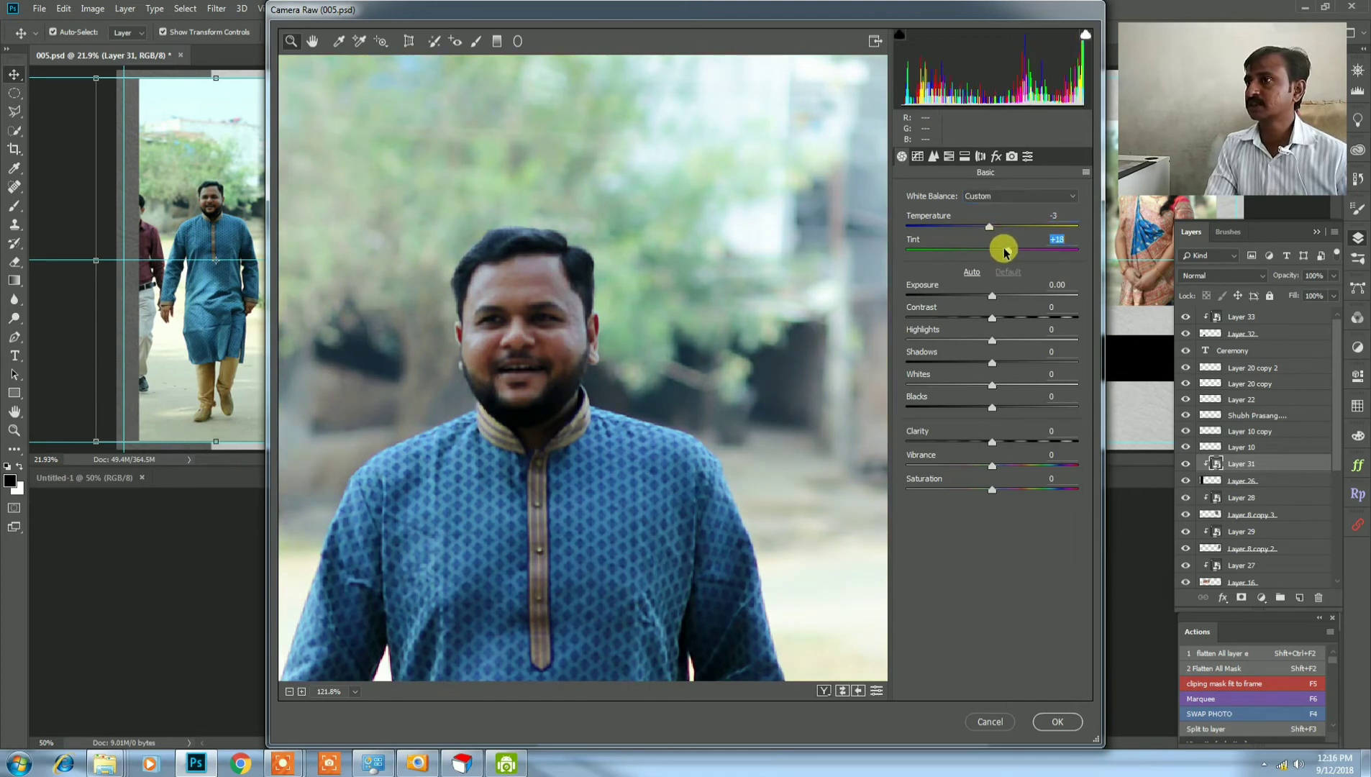
pyautogui.moveTo(991, 317); pyautogui.dragTo(1006, 366)
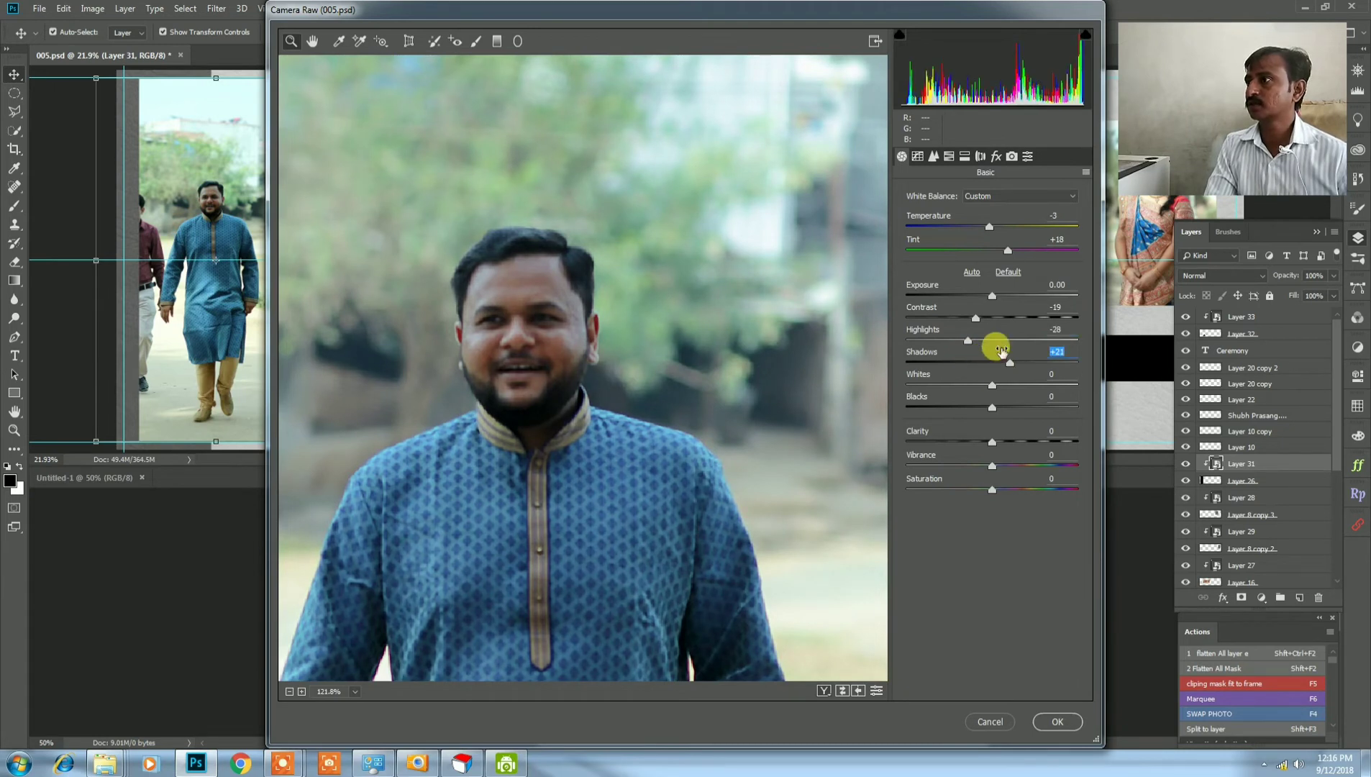
pyautogui.click(1058, 722)
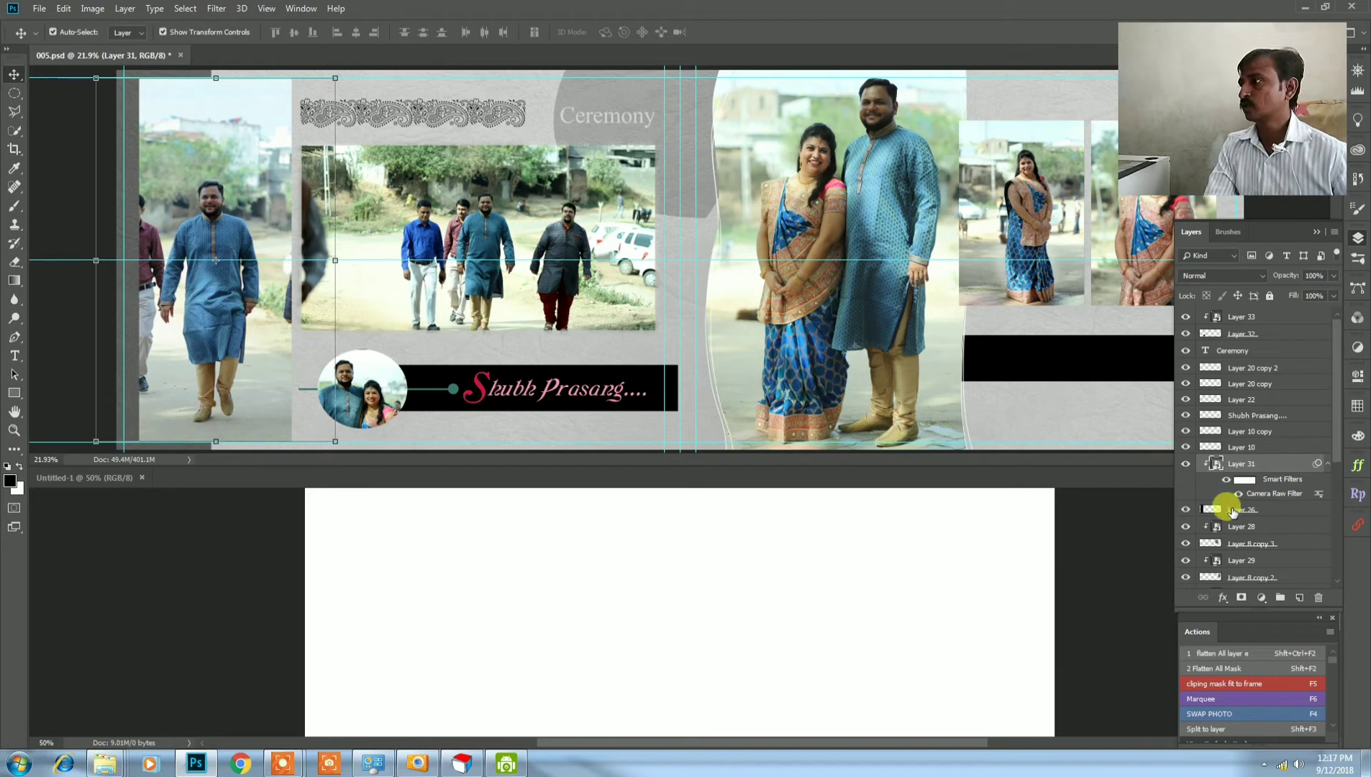
# Apply Color Balance to the tall portrait's midtones with cyan-red at -3 and yellow-blue at +6.
pyautogui.press('ctrl')
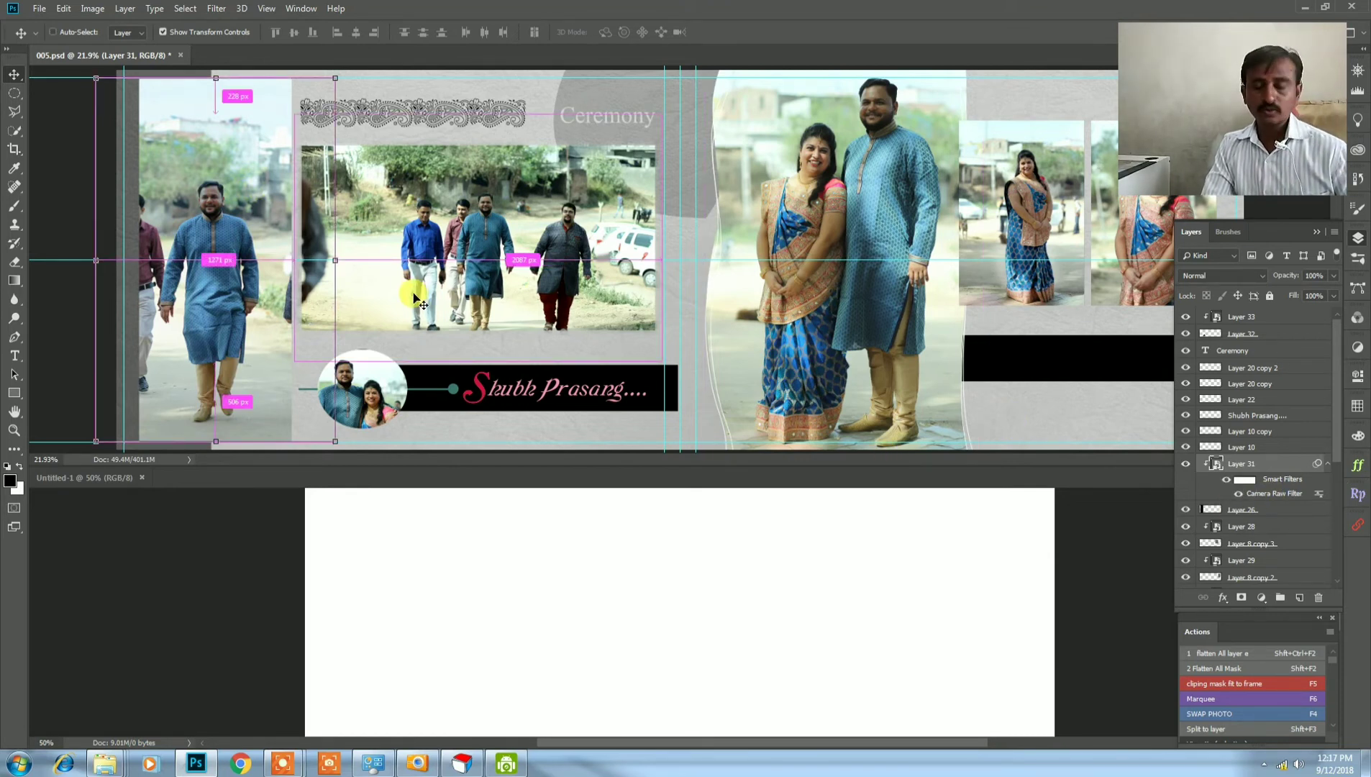
pyautogui.hotkey('ctrl', 'b')
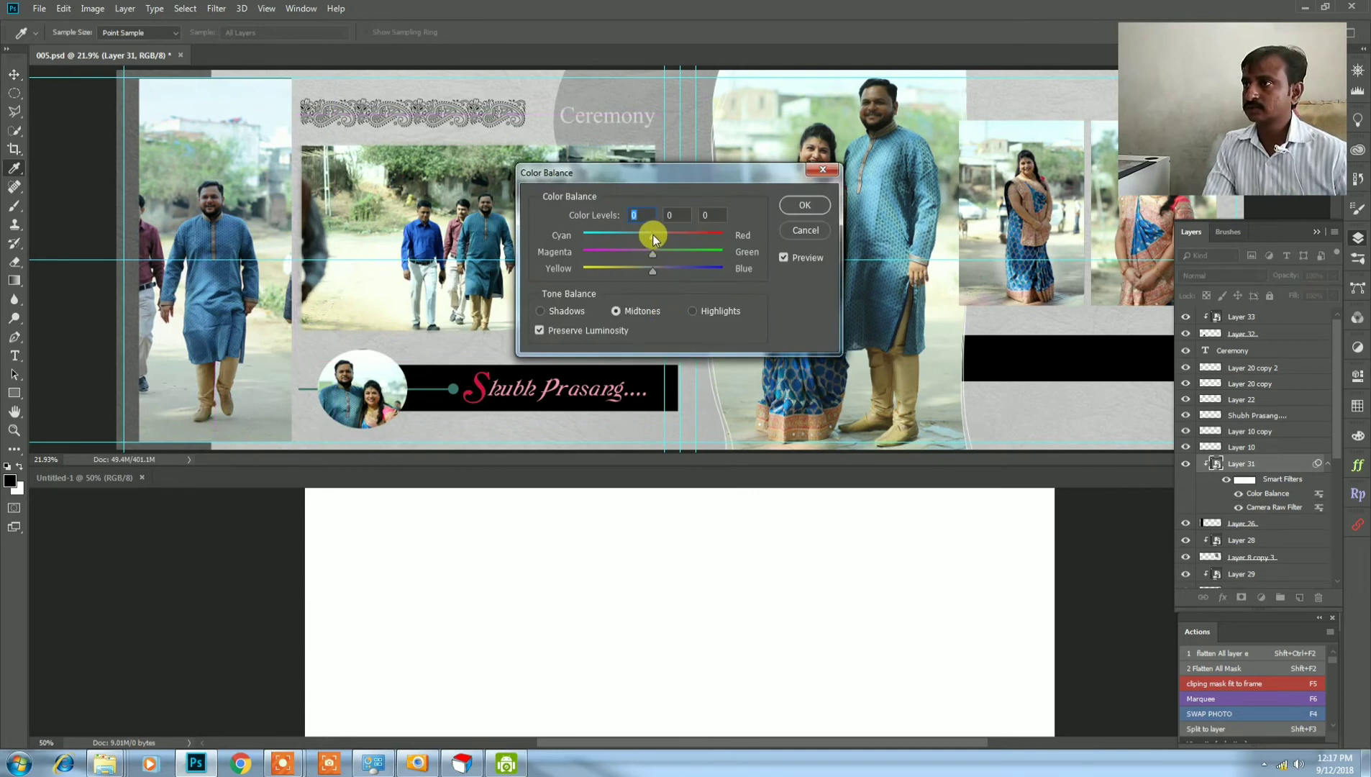
pyautogui.moveTo(652, 235); pyautogui.dragTo(649, 236)
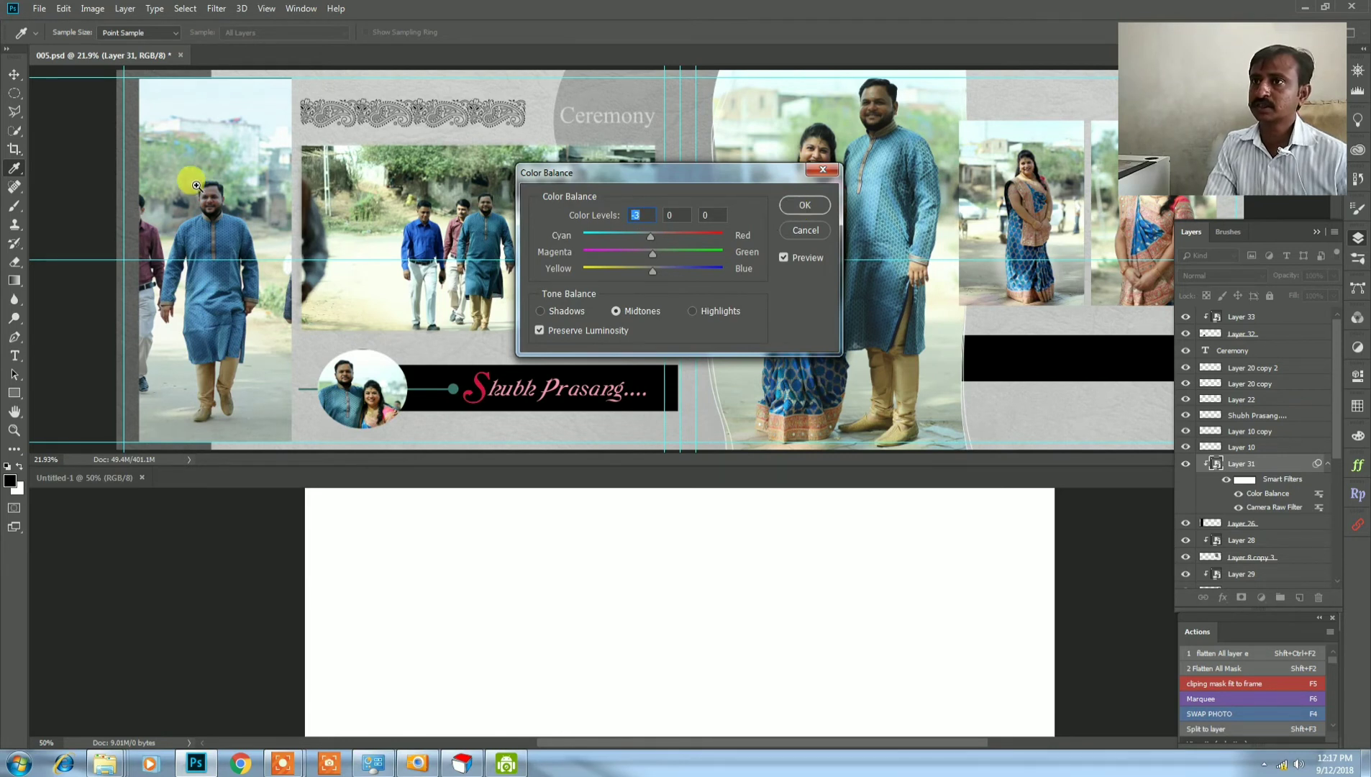
pyautogui.scroll(1, 230, 220)
pyautogui.scroll(8, 231, 221)
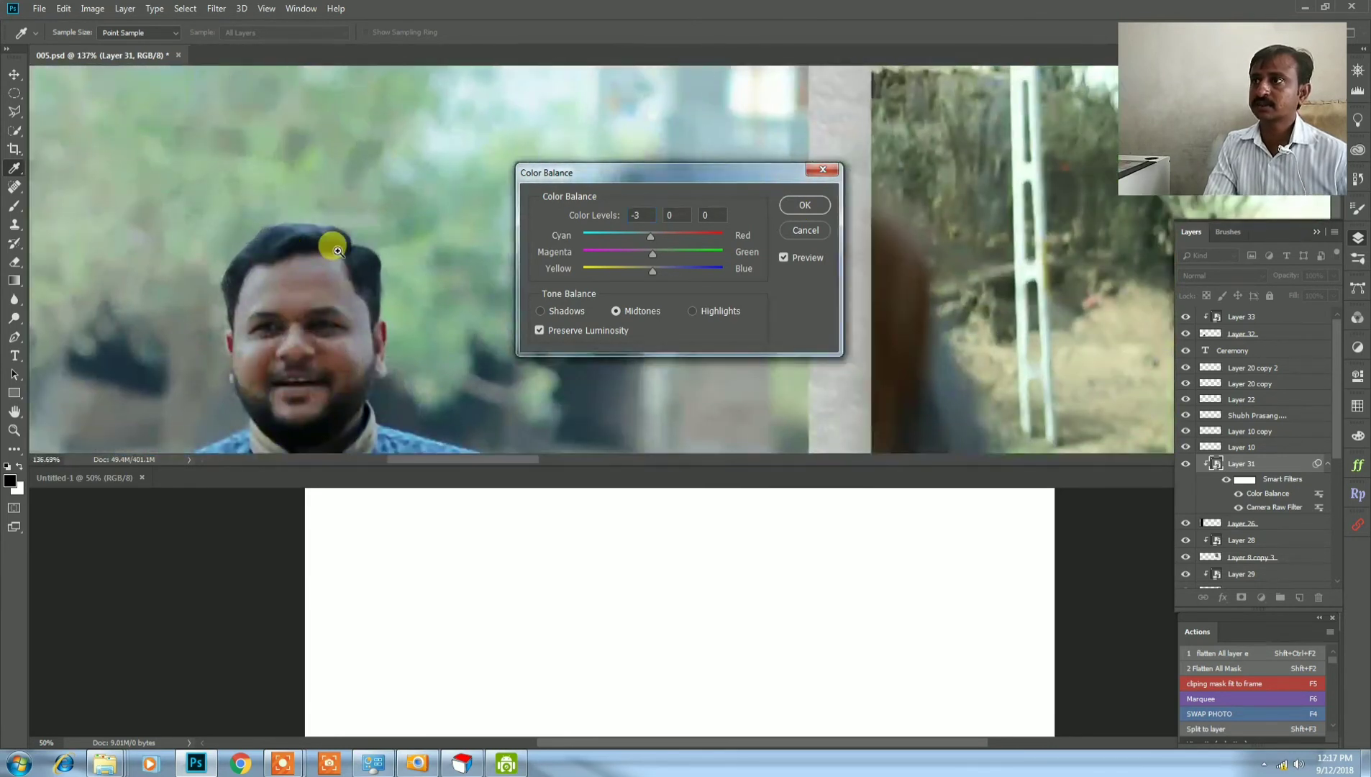
pyautogui.moveTo(659, 267); pyautogui.dragTo(657, 267)
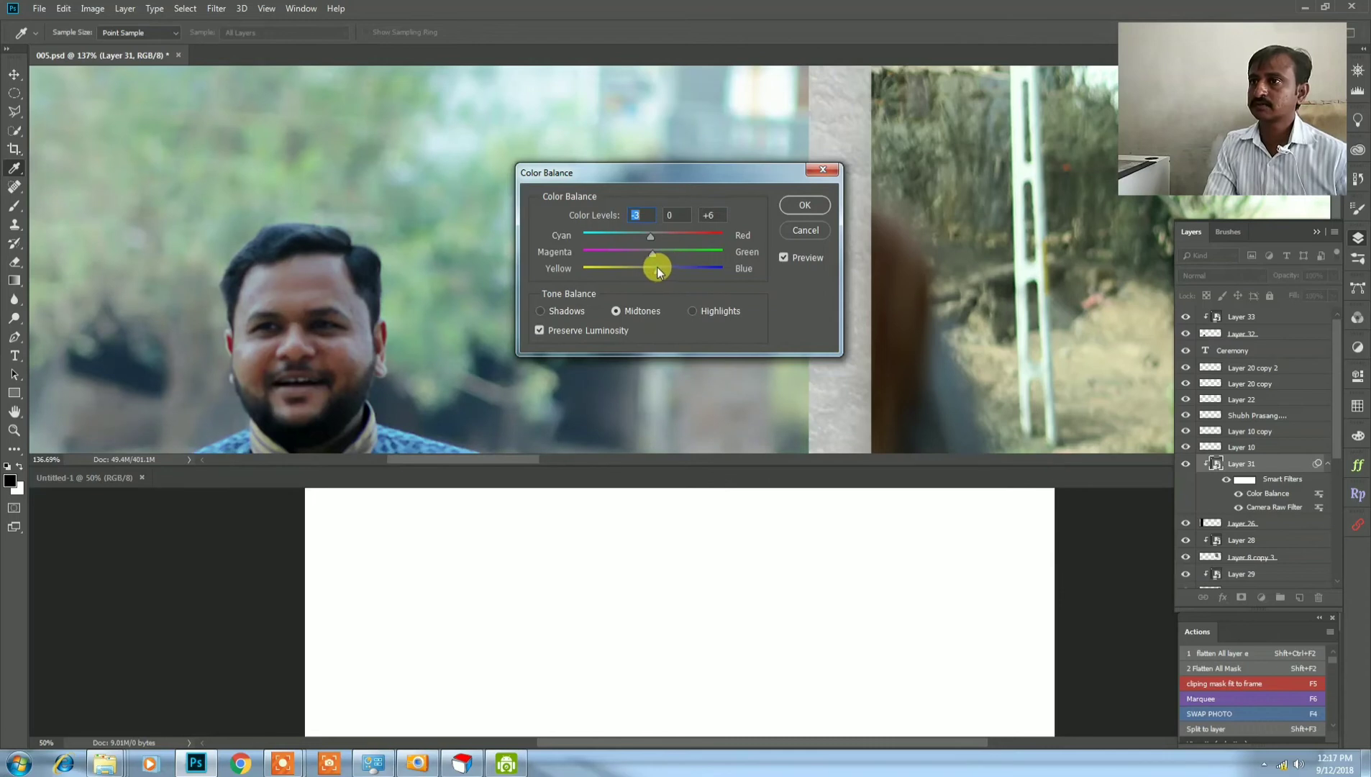
pyautogui.click(800, 205)
pyautogui.press('v')
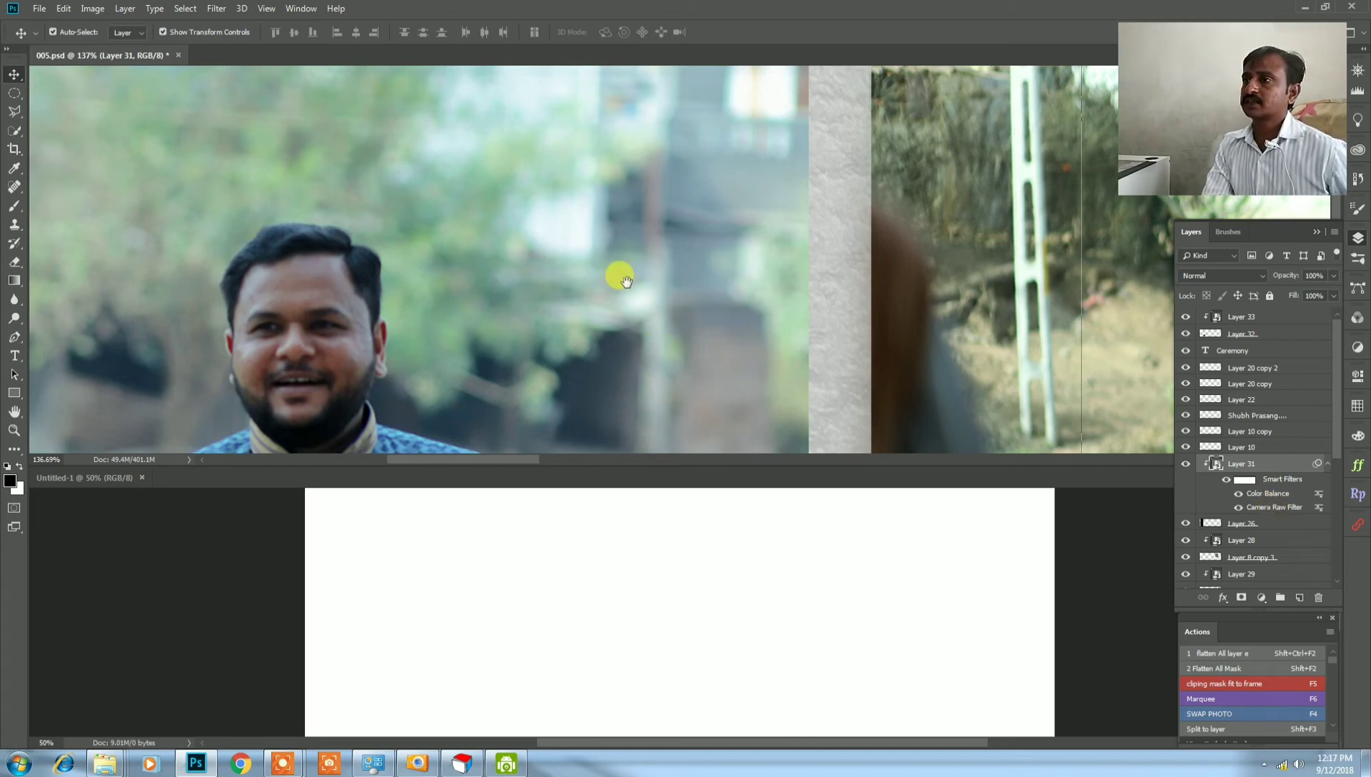
# Edit the tall portrait's Camera Raw smart filter, setting the tint to -1 and resetting the tone adjustments to their defaults.
pyautogui.scroll(-5, 621, 279)
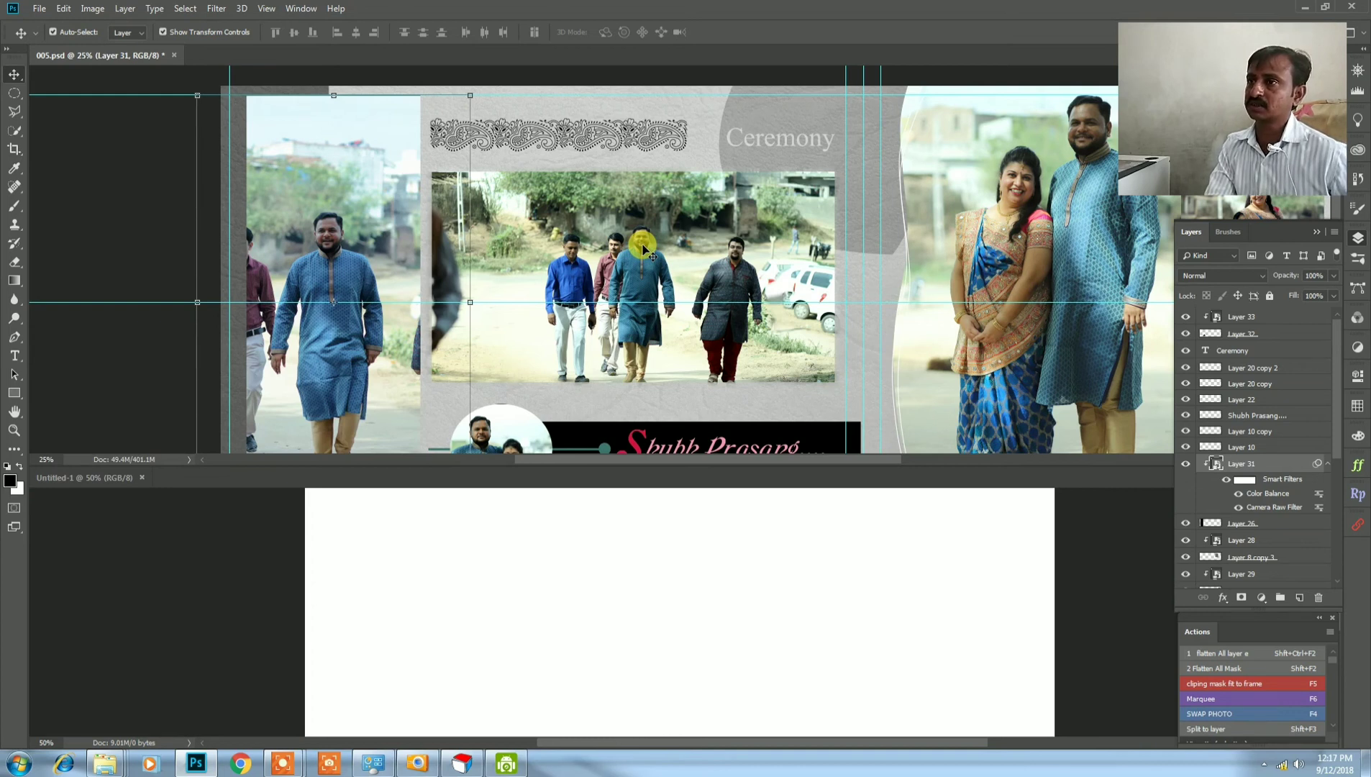
pyautogui.doubleClick(1279, 508)
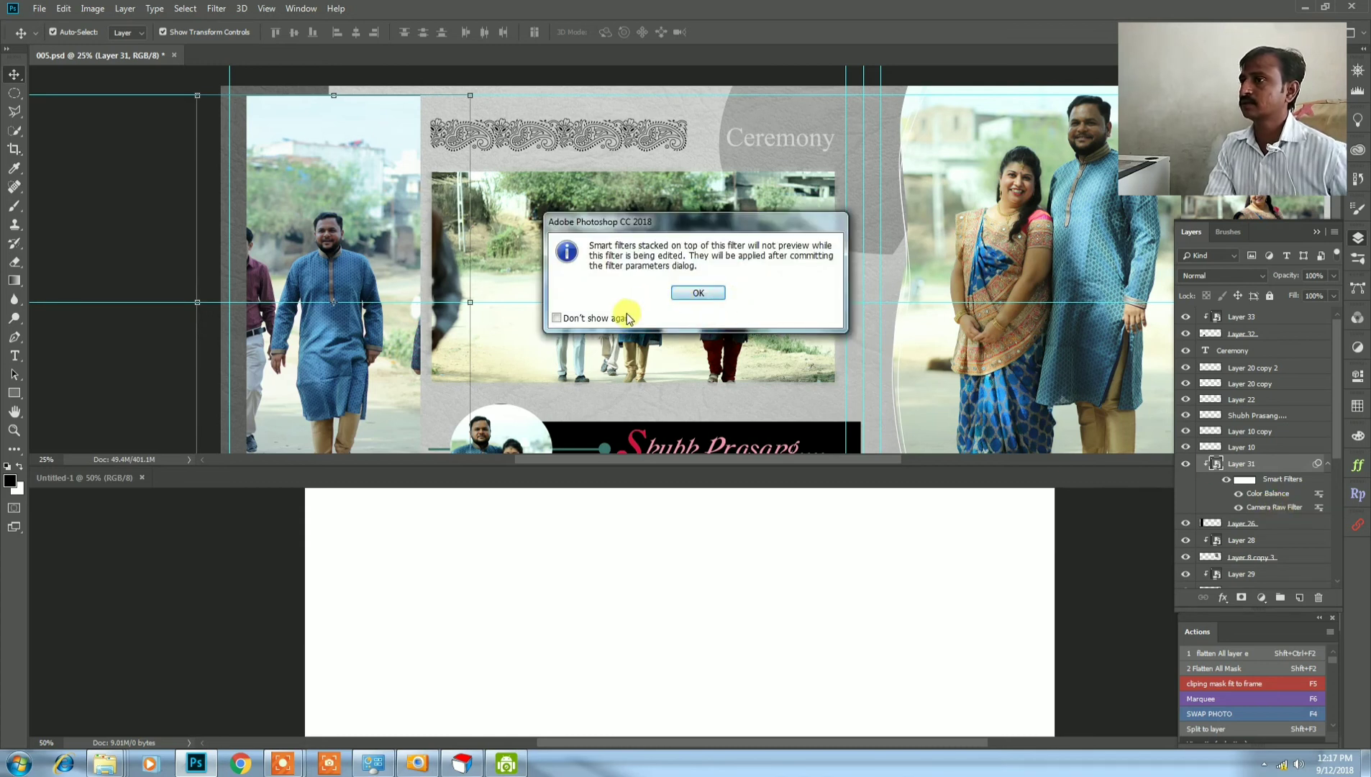
pyautogui.click(696, 292)
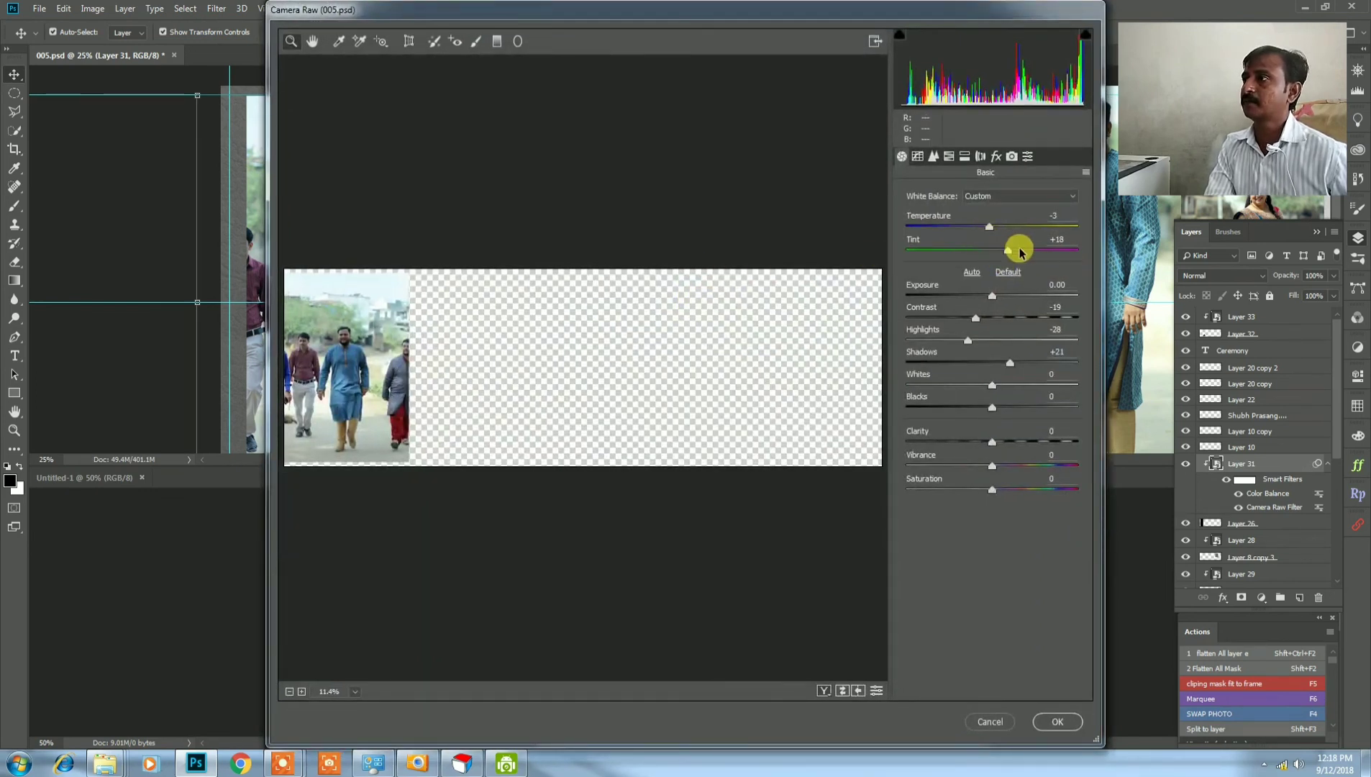
pyautogui.doubleClick(1001, 249)
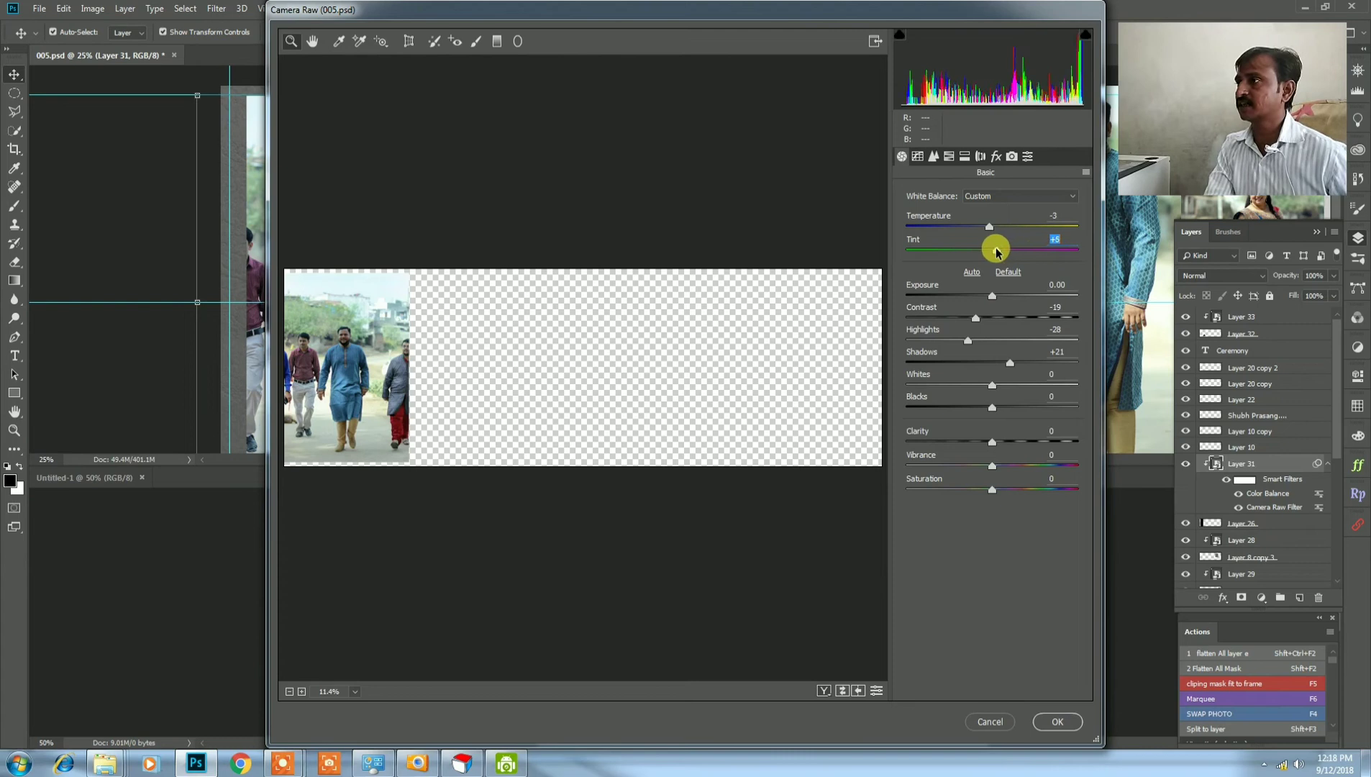
pyautogui.moveTo(992, 250); pyautogui.dragTo(992, 250)
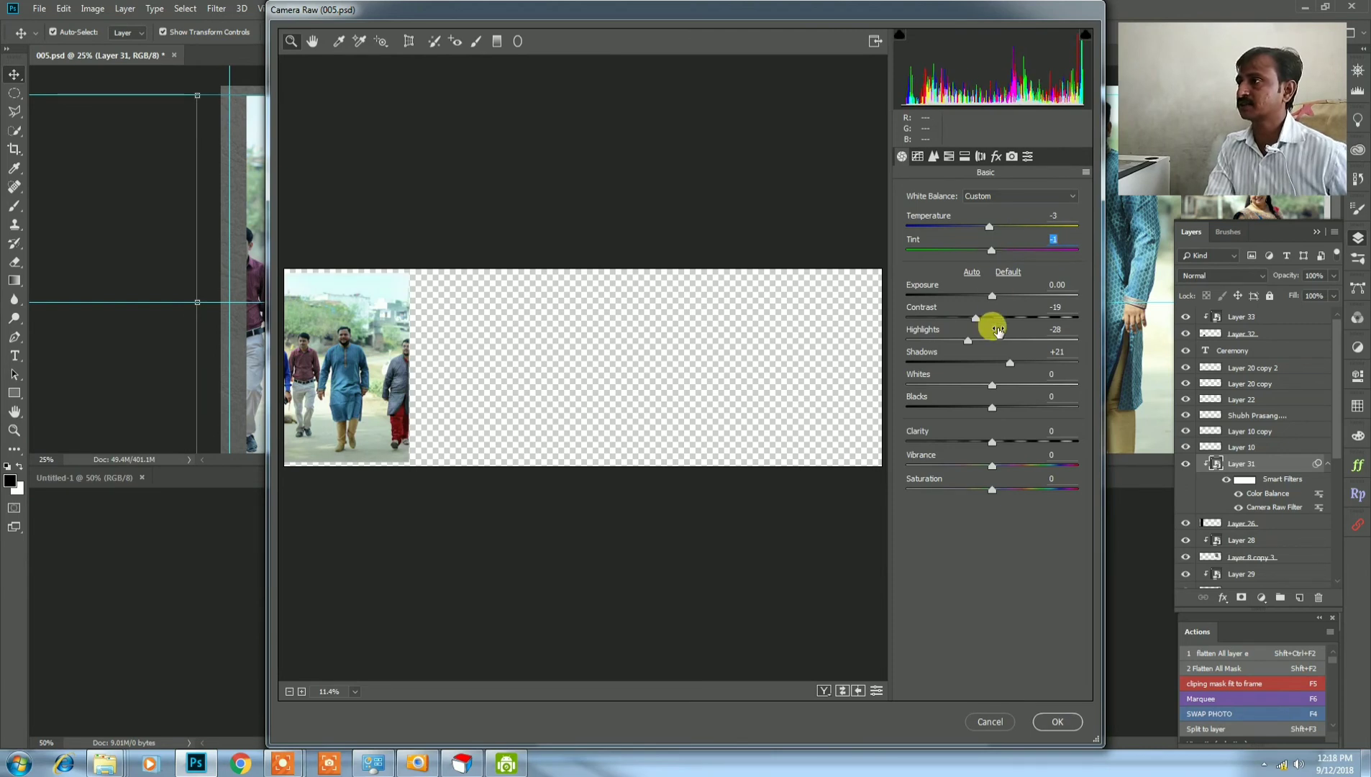
pyautogui.click(1008, 272)
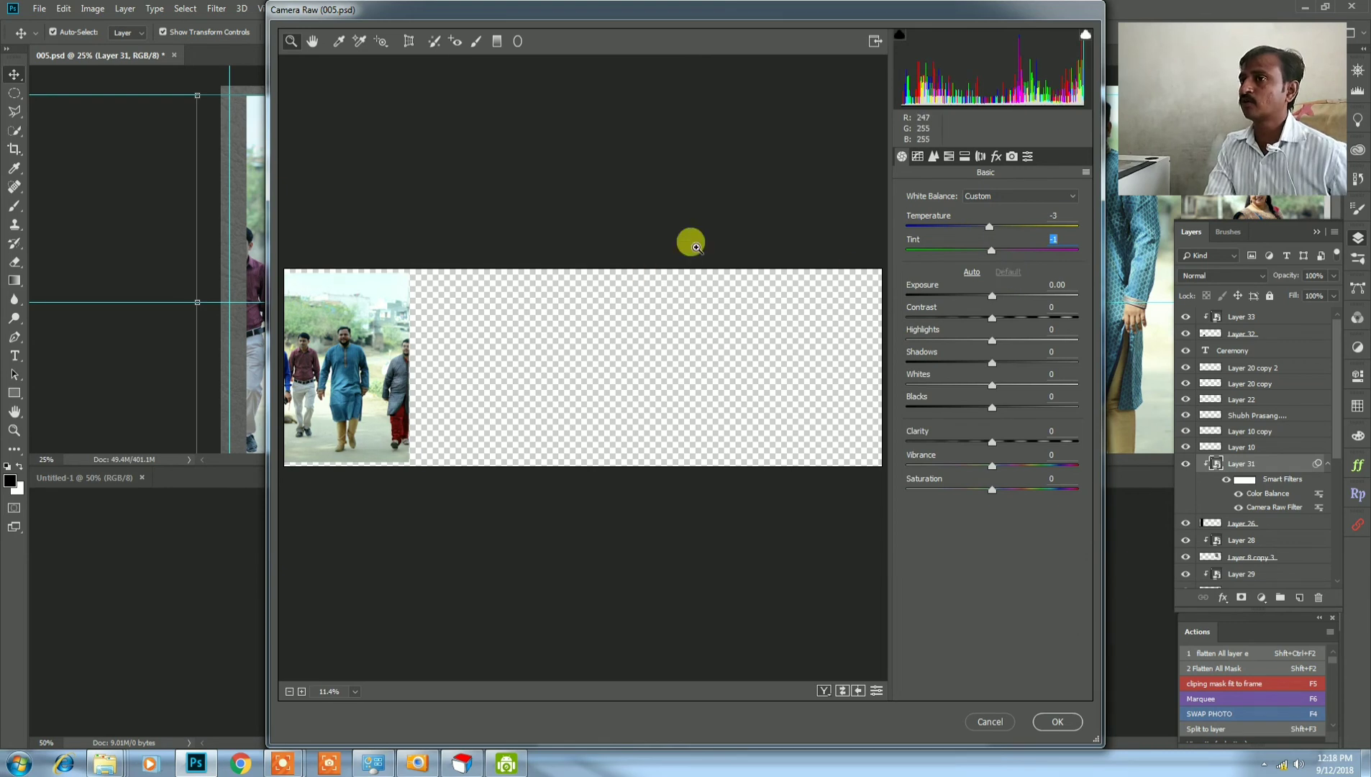
pyautogui.click(1056, 721)
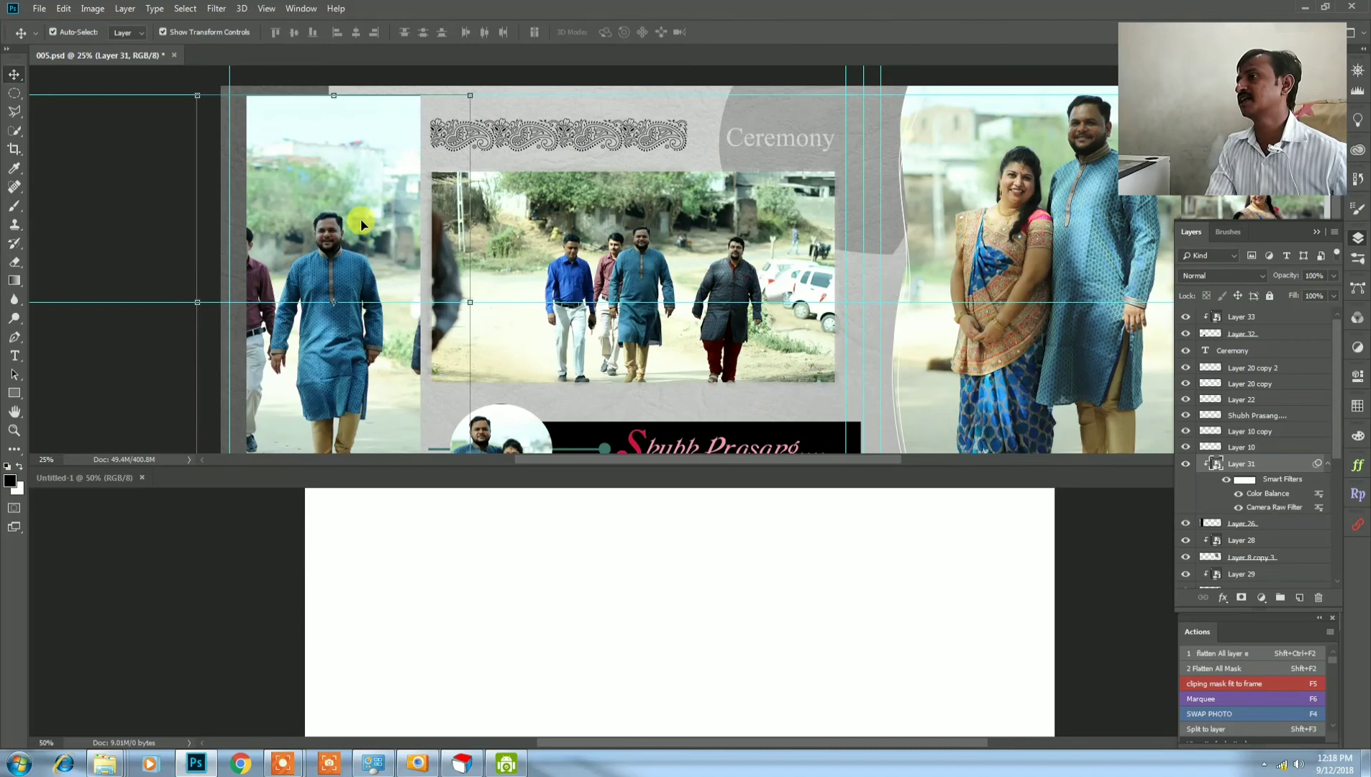
# Select the group photo in the wide frame on the left page.
pyautogui.click(718, 258)
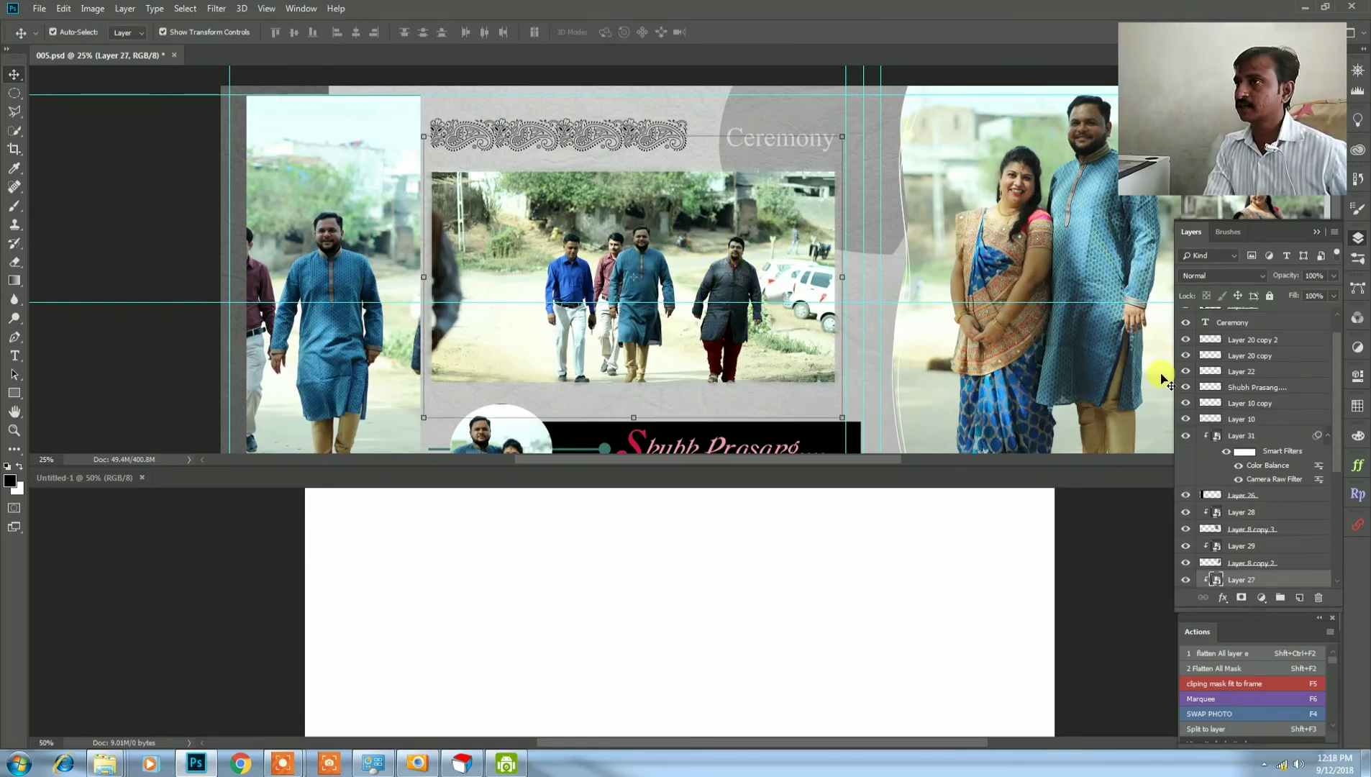